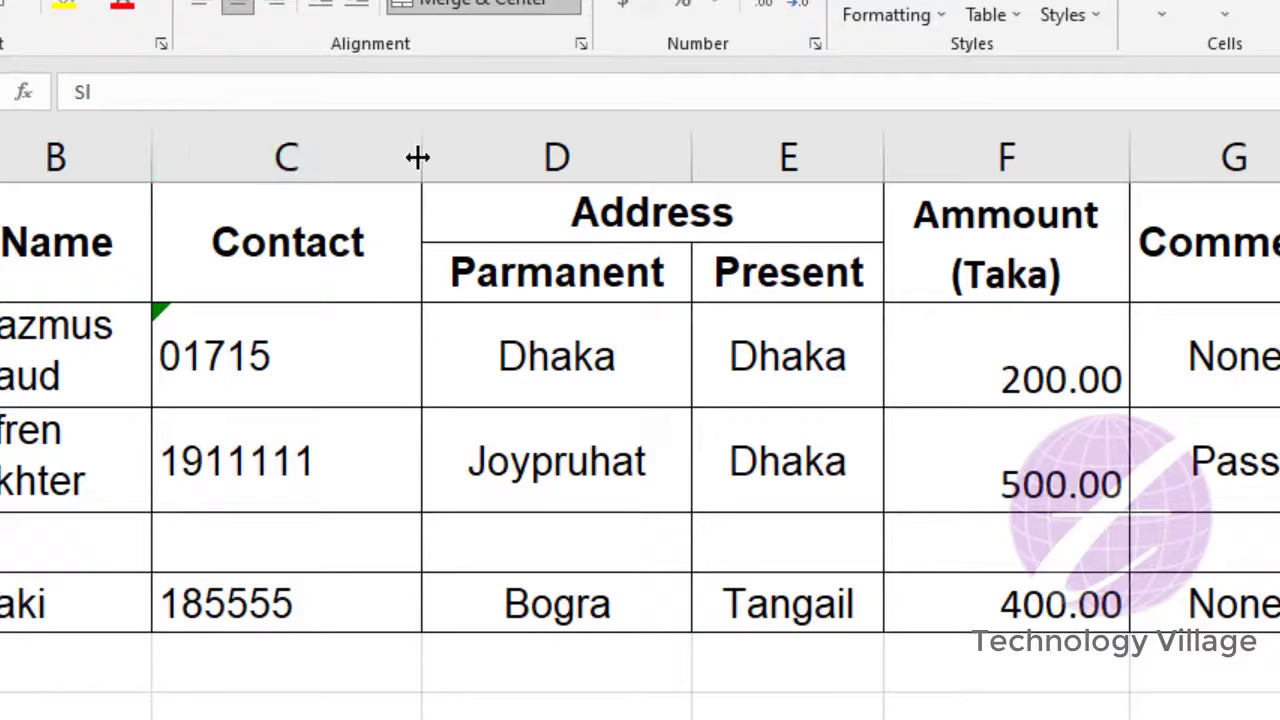
Step: Narrow Contact column C to about 10.71, shorten the header row, and resize Ammount (Taka) column F
drag(492, 225, 492, 225)
drag(418, 157, 372, 171)
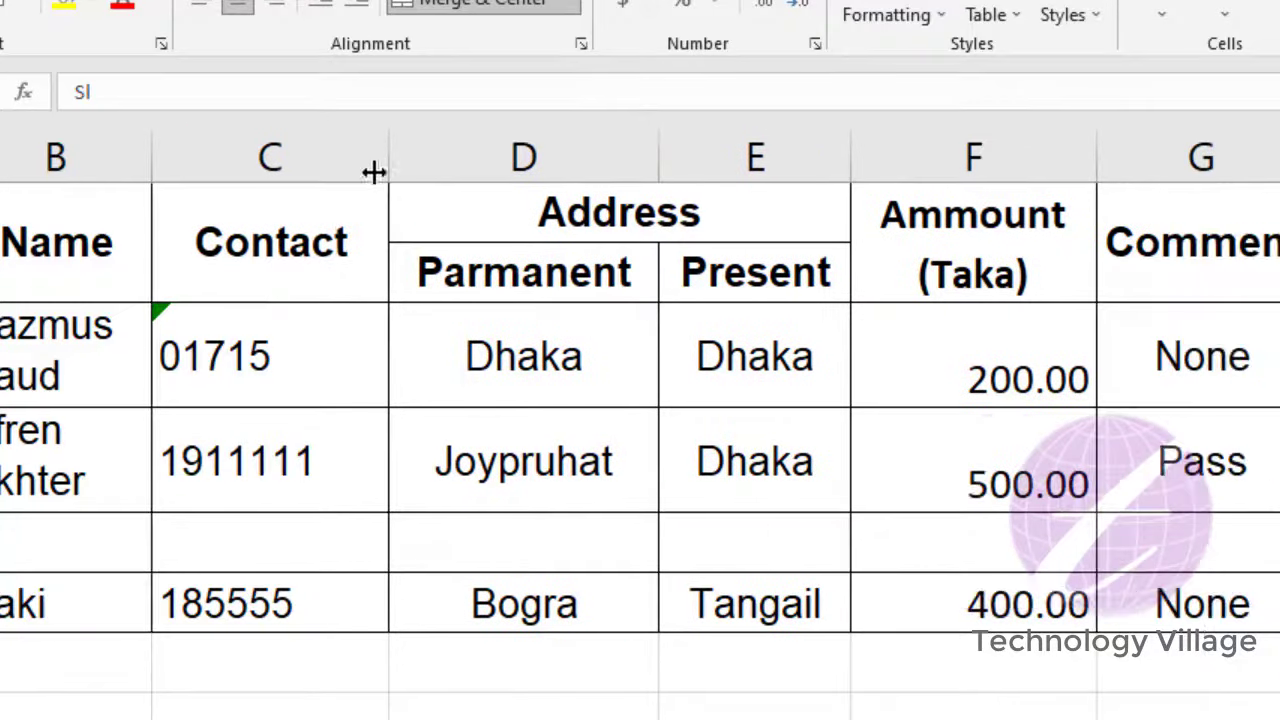
mouse_move(48, 325)
mouse_down()
mouse_move(63, 342)
mouse_move(66, 305)
mouse_up()
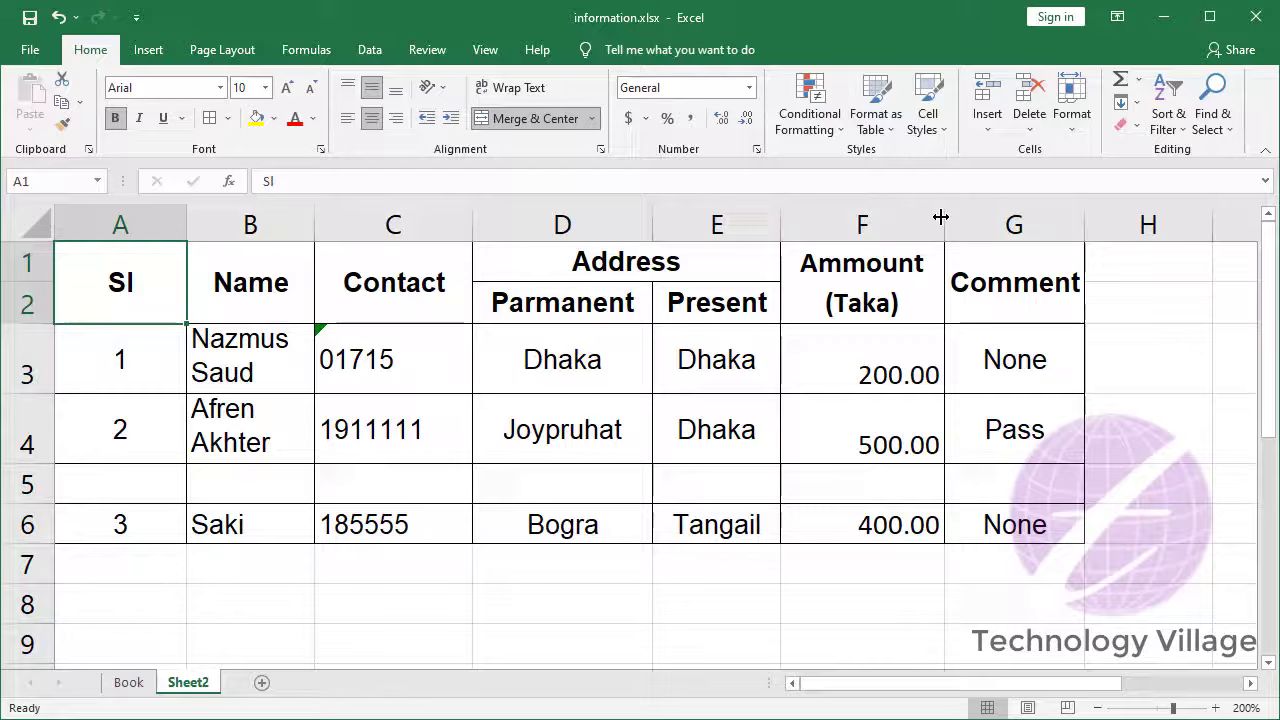
mouse_move(940, 214)
mouse_down()
mouse_move(992, 217)
mouse_move(929, 217)
mouse_move(1000, 200)
mouse_up()
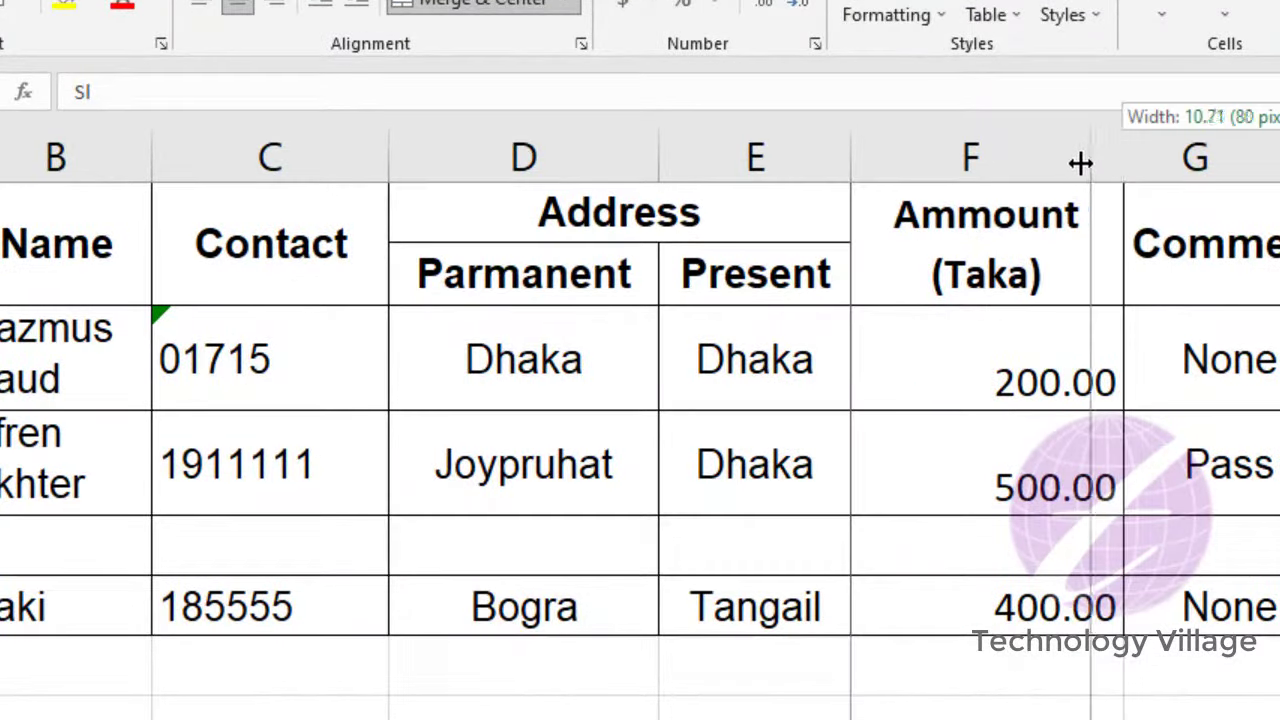
drag(1080, 163, 1111, 156)
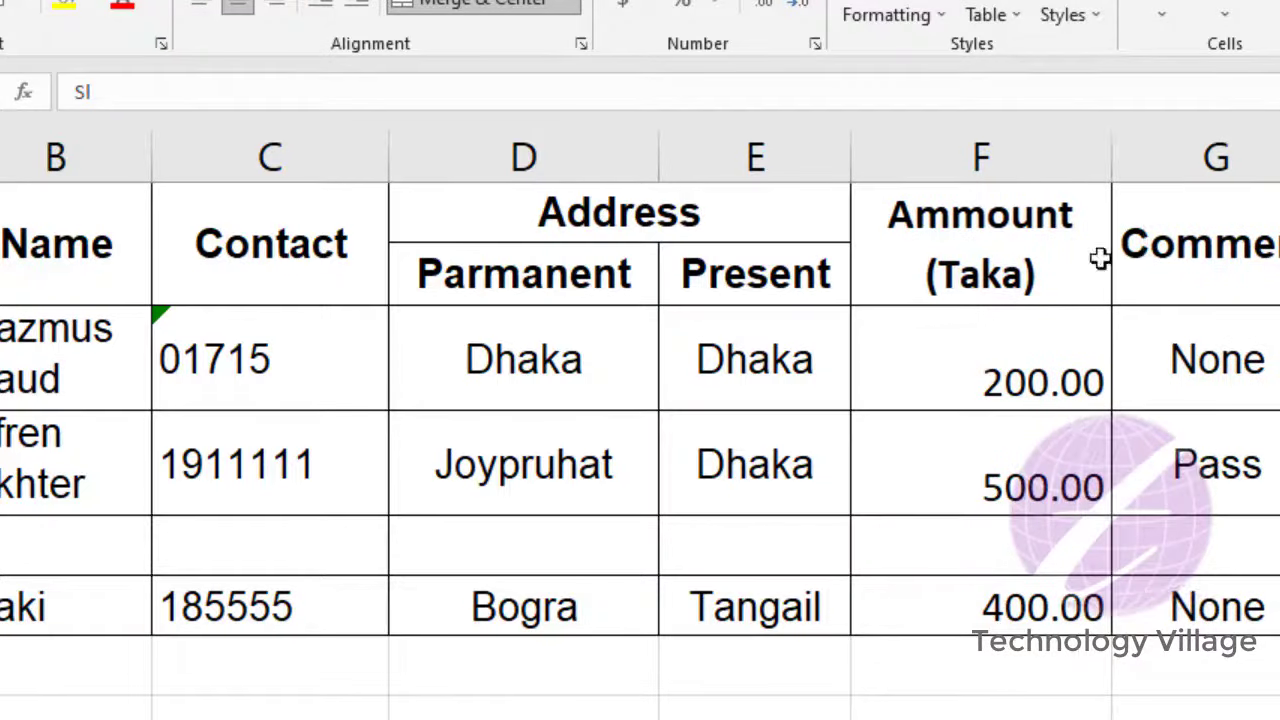
Step: Select the Joypruhat cell in row 4 and set the row height to 20
click(1007, 393)
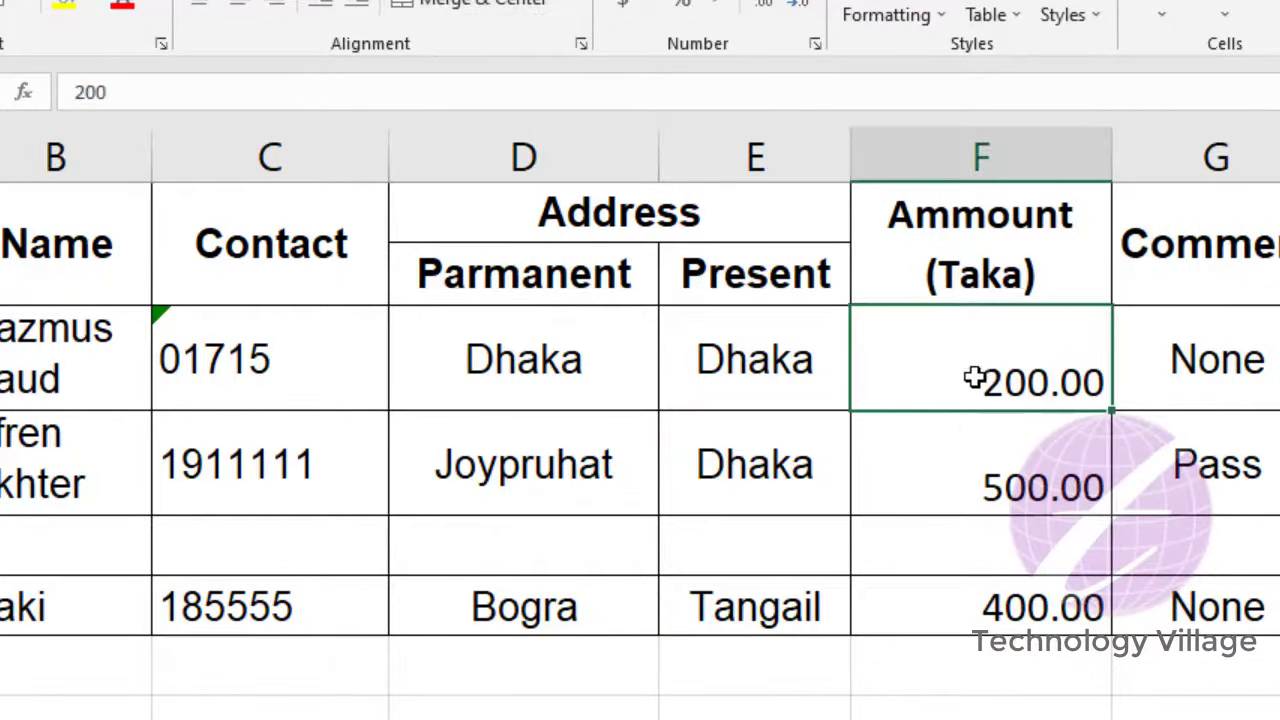
click(994, 472)
click(490, 467)
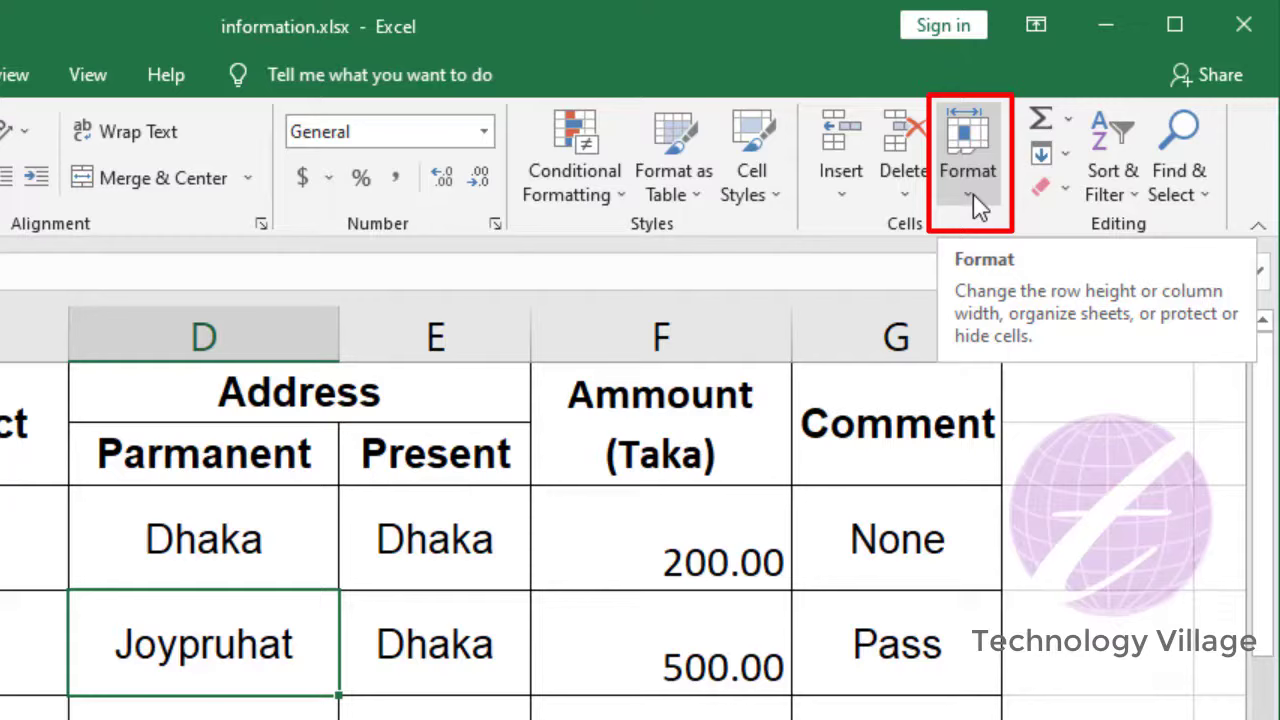
click(978, 207)
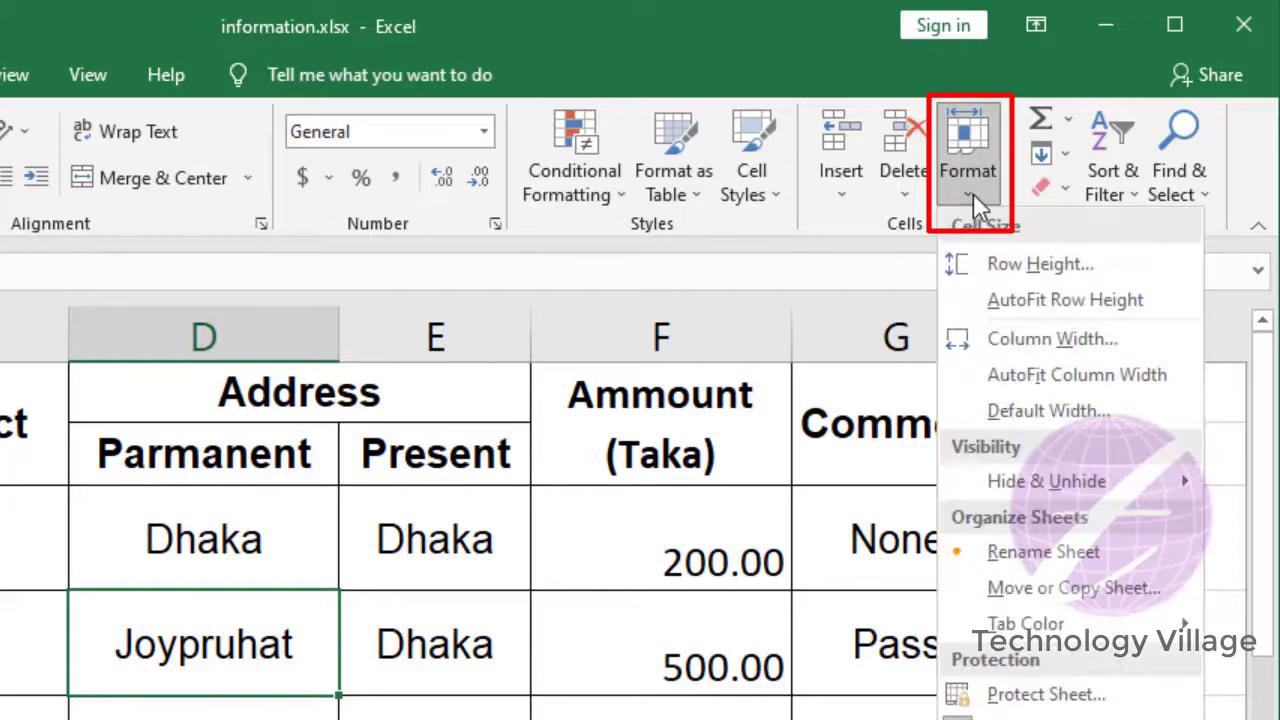
click(1035, 266)
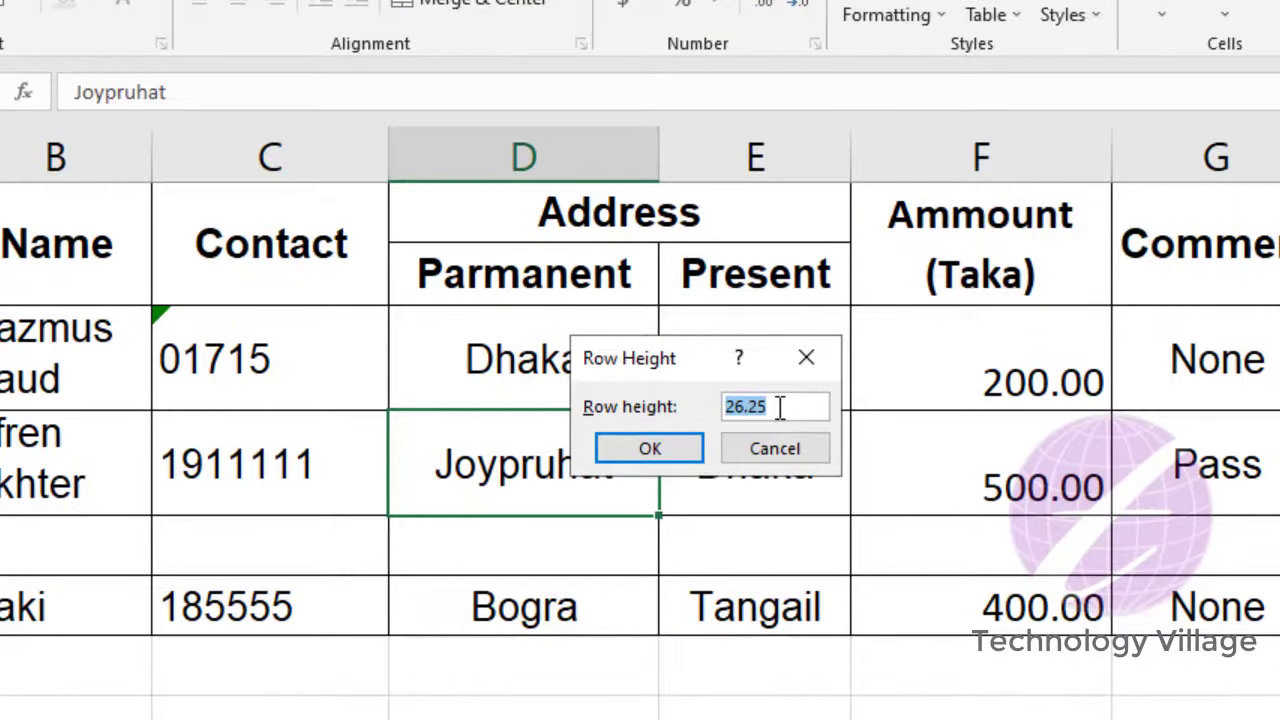
click(789, 416)
key(BackSpace)
text(20)
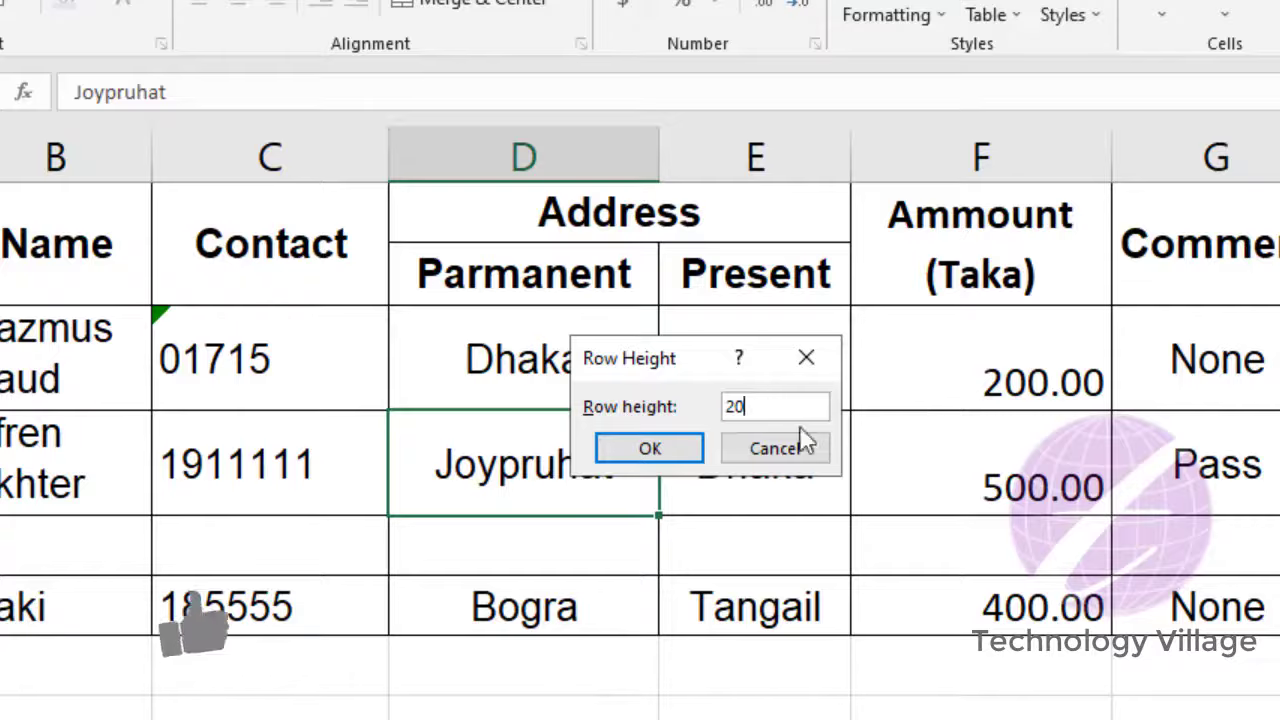
click(650, 448)
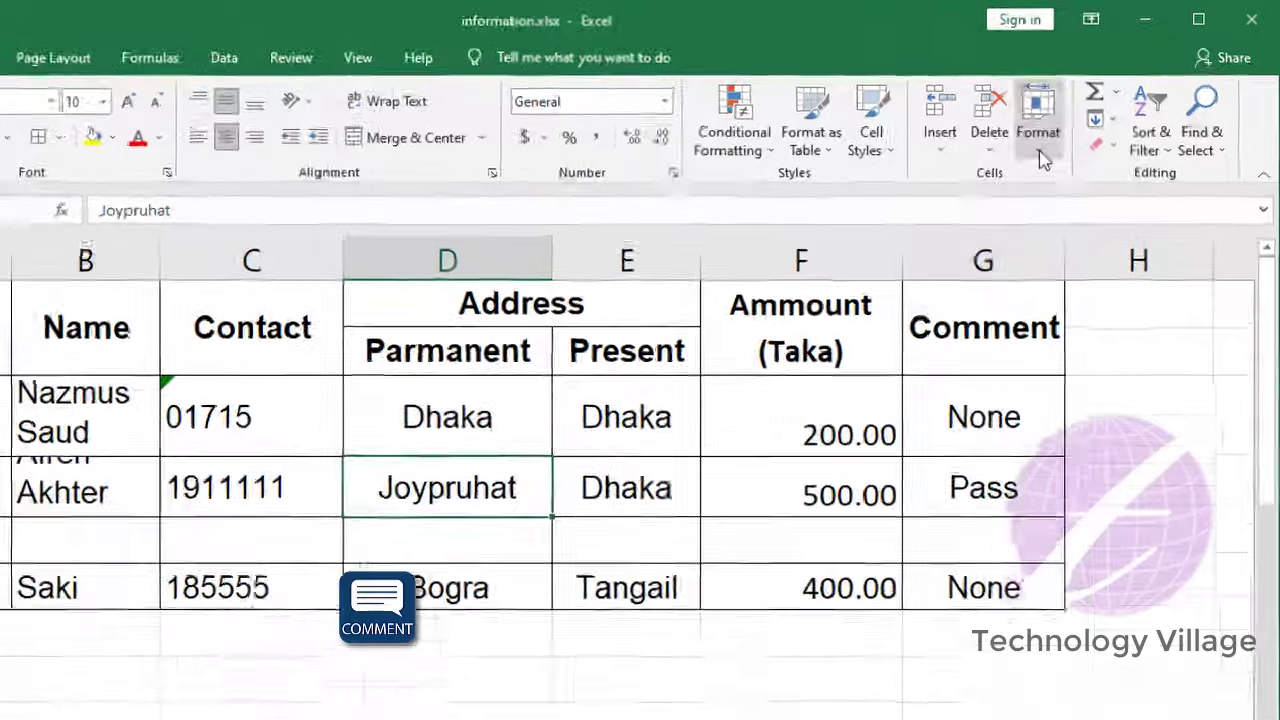
Step: Raise row 4's height to 30 so the two-line name fits
click(1071, 113)
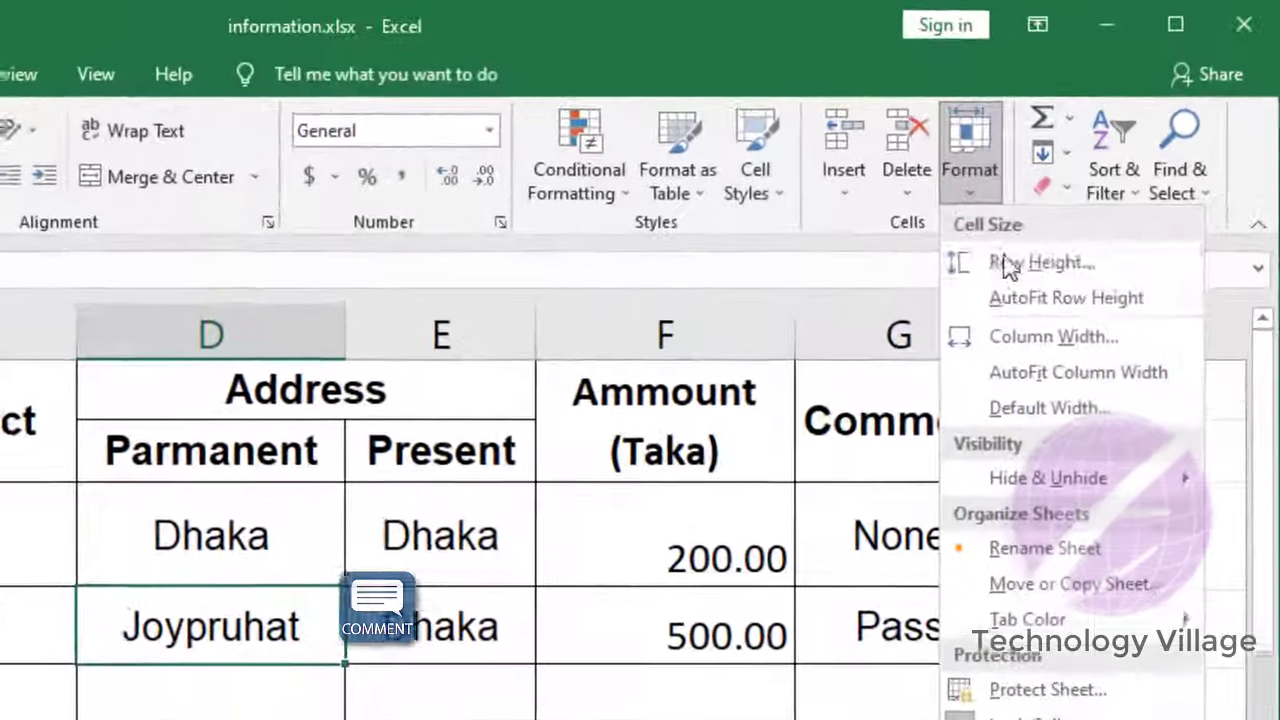
click(1104, 177)
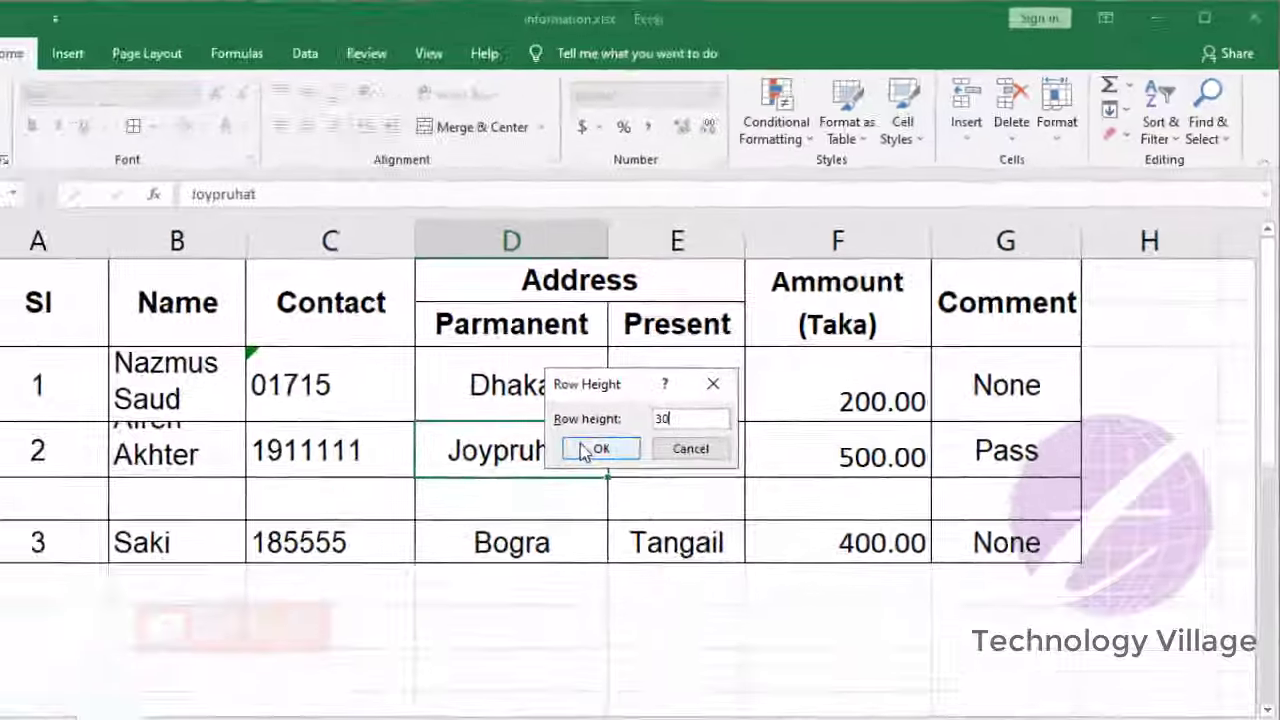
click(330, 628)
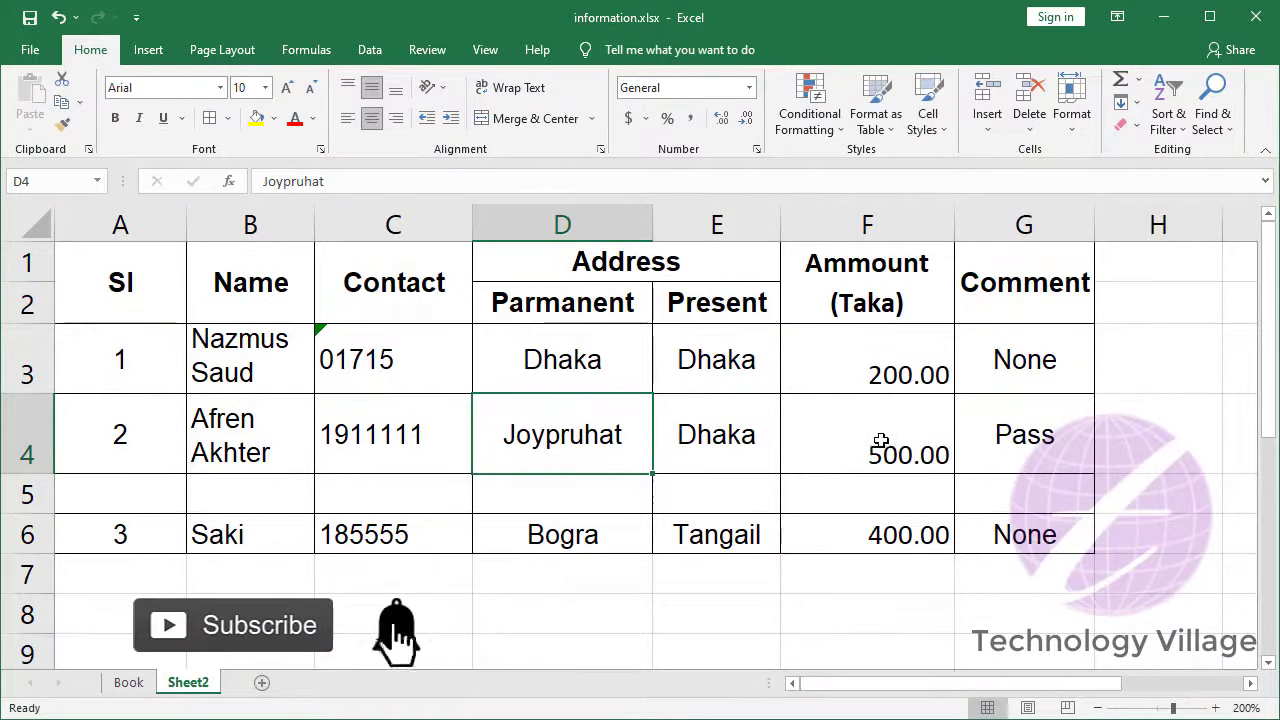
click(835, 438)
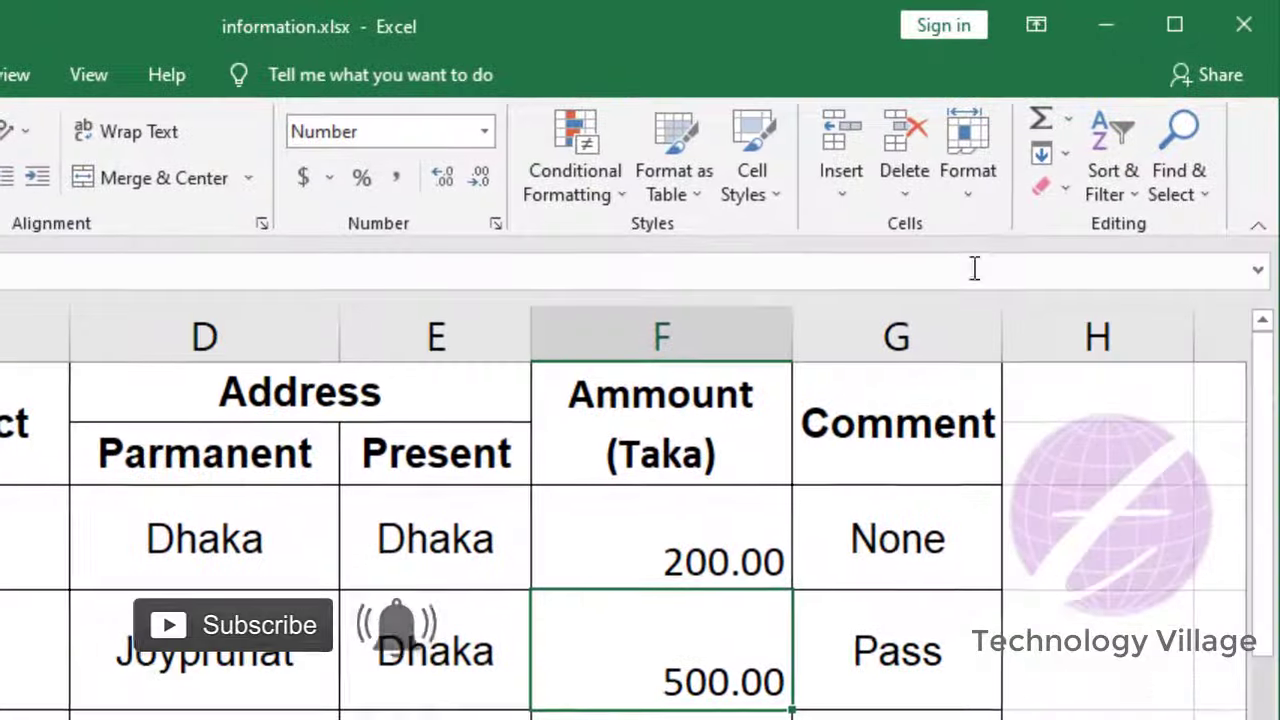
Step: Enter a first new width for column F in the Column Width dialog
click(972, 195)
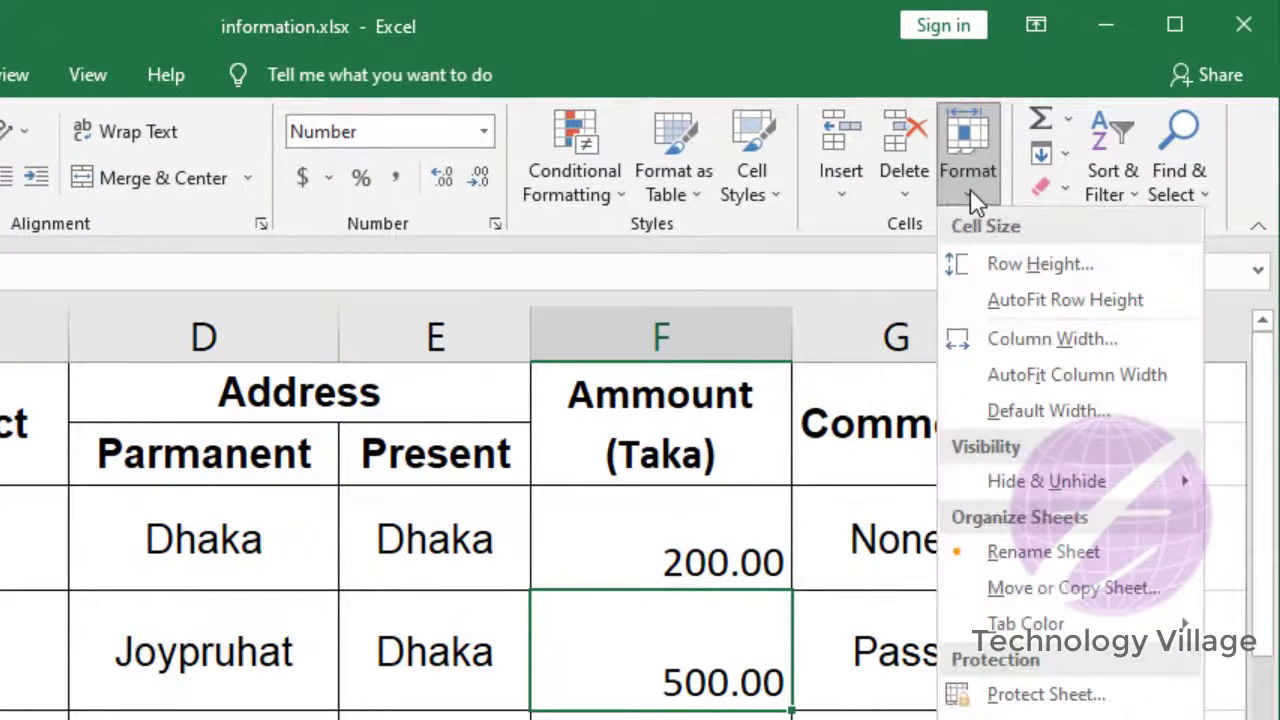
click(1067, 341)
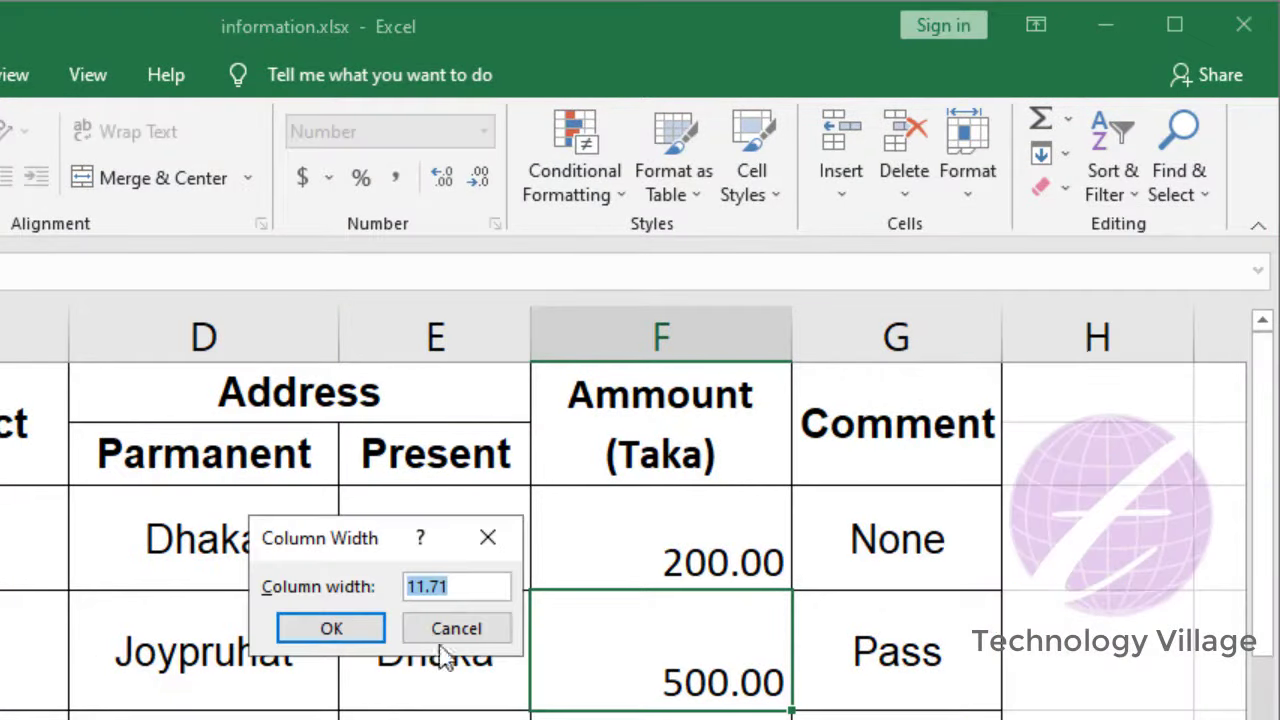
click(465, 588)
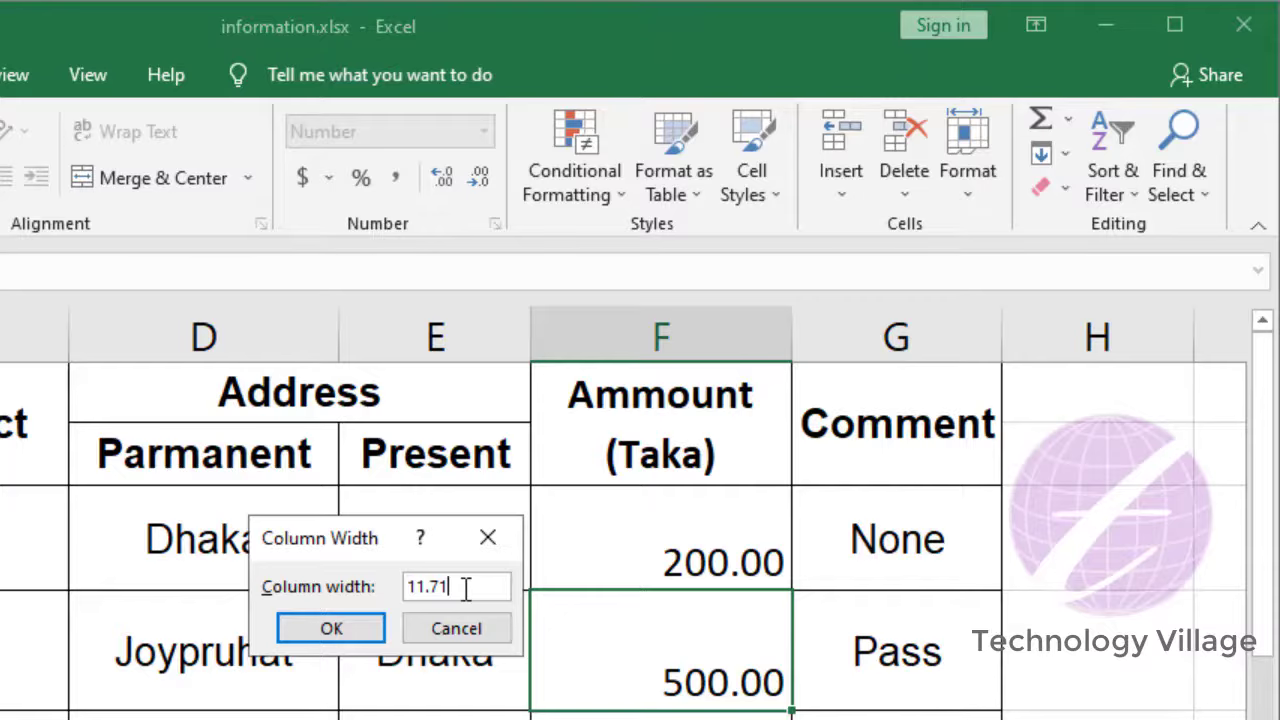
double_click(469, 586)
text(15)
key(Return)
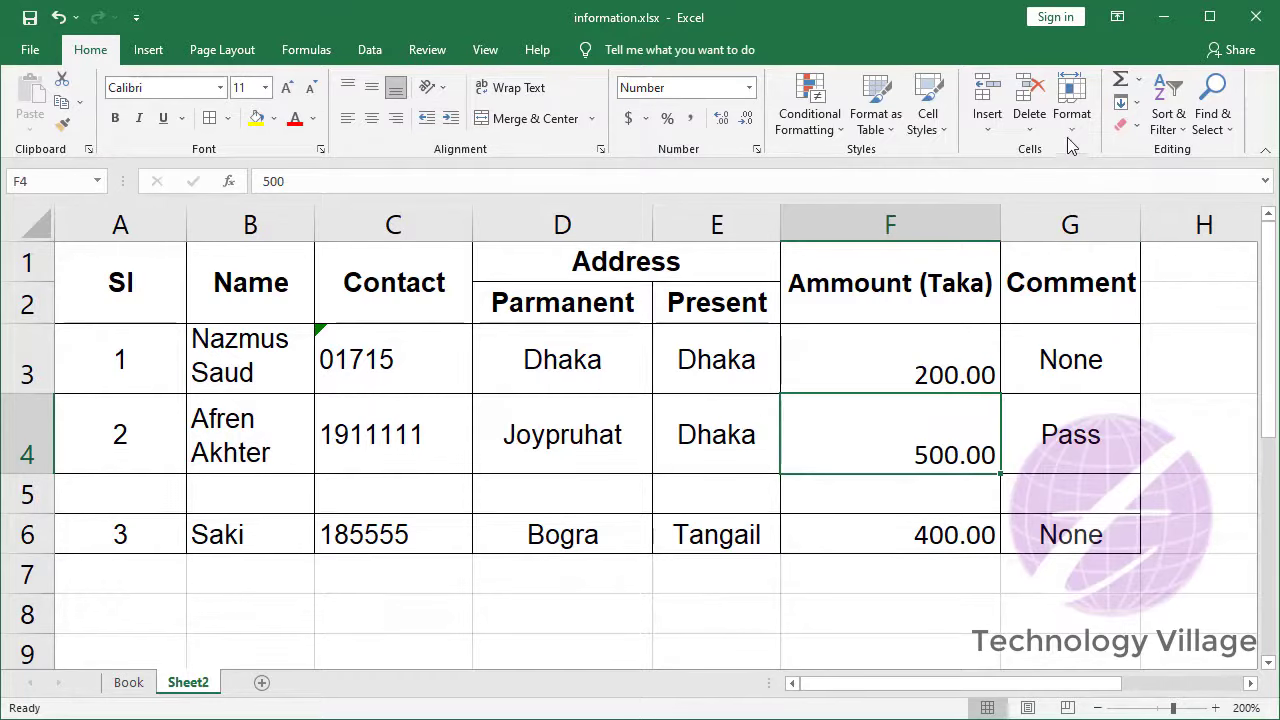
Step: Set the Ammount (Taka) column F width to 11
click(1071, 122)
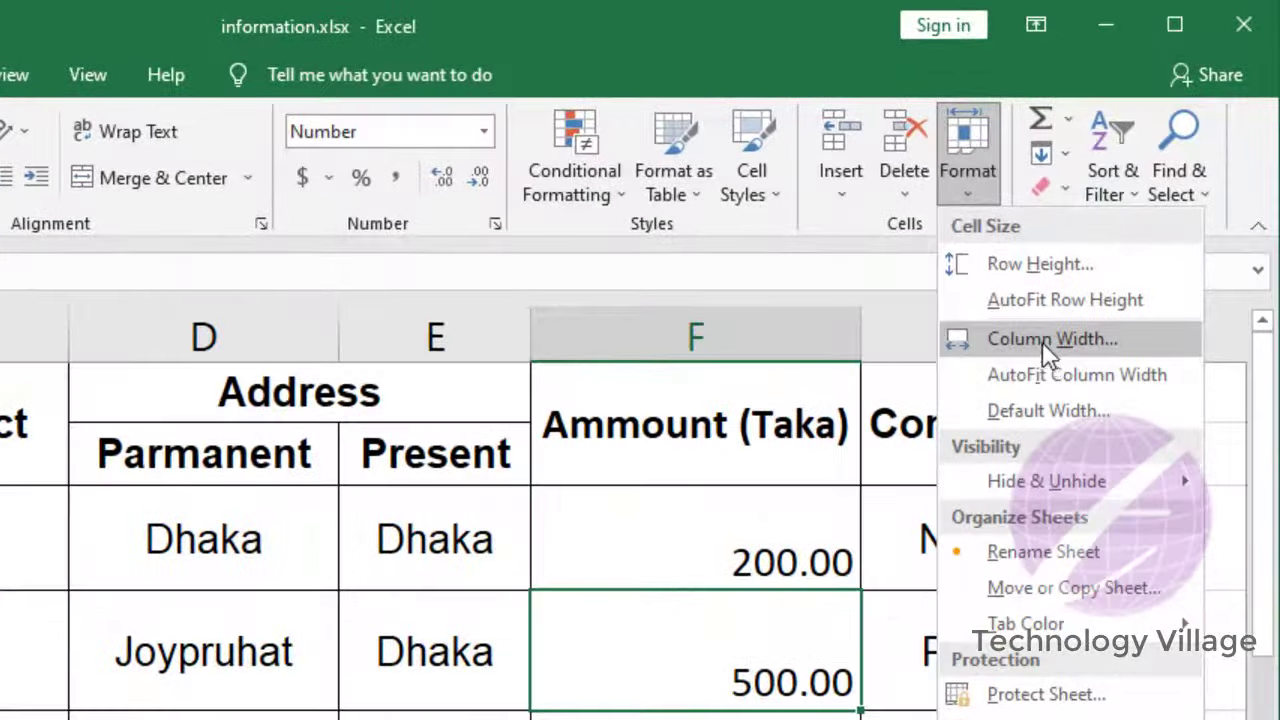
click(1122, 228)
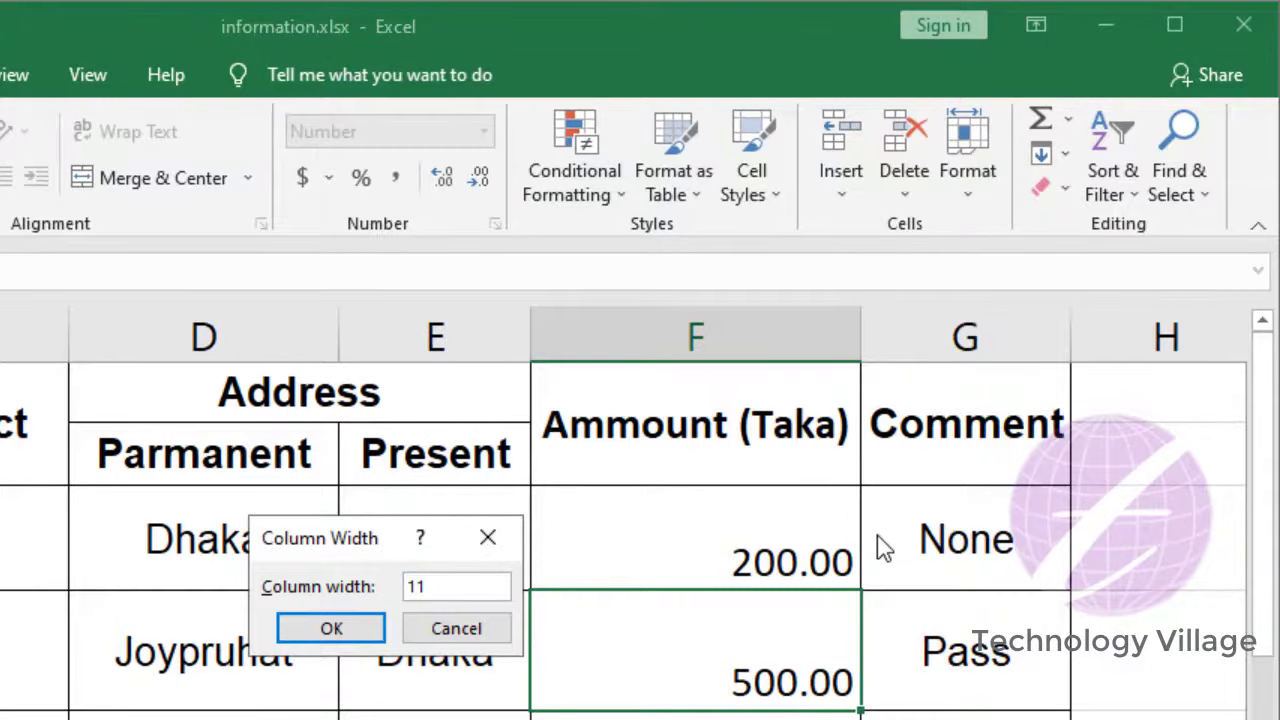
click(357, 627)
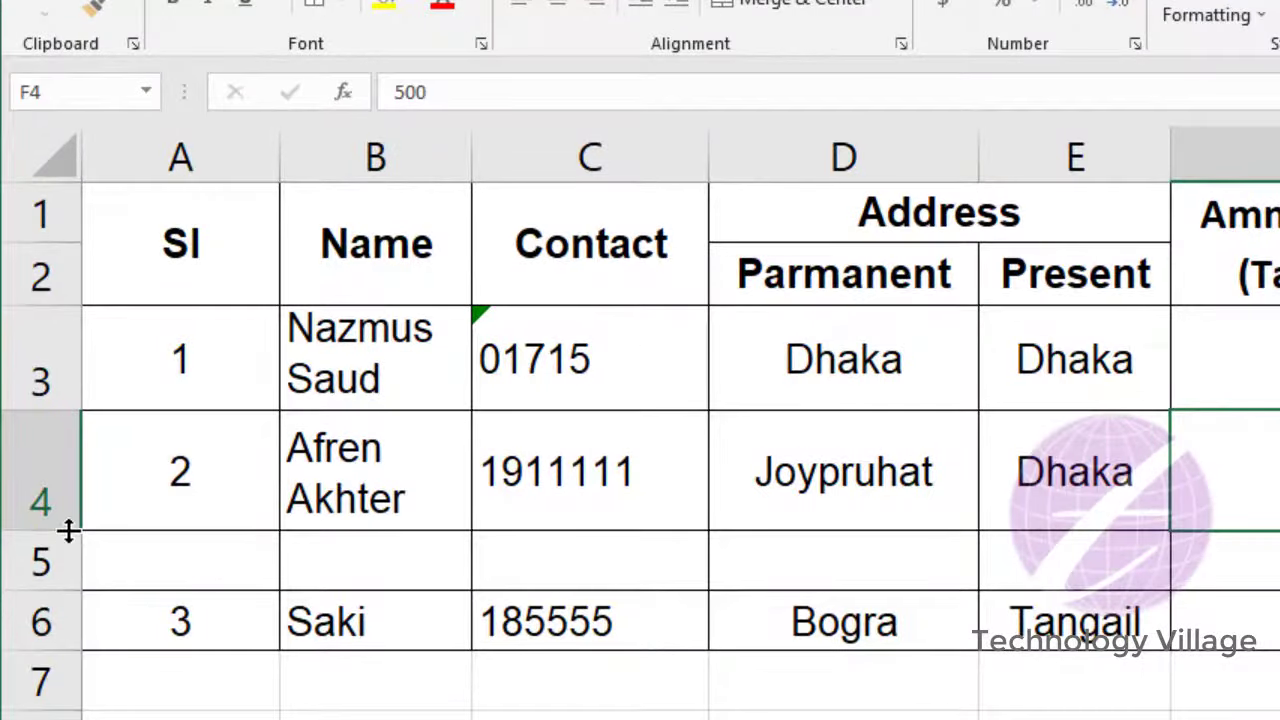
Step: Shorten row 4, then AutoFit its height to the content
drag(66, 530, 83, 487)
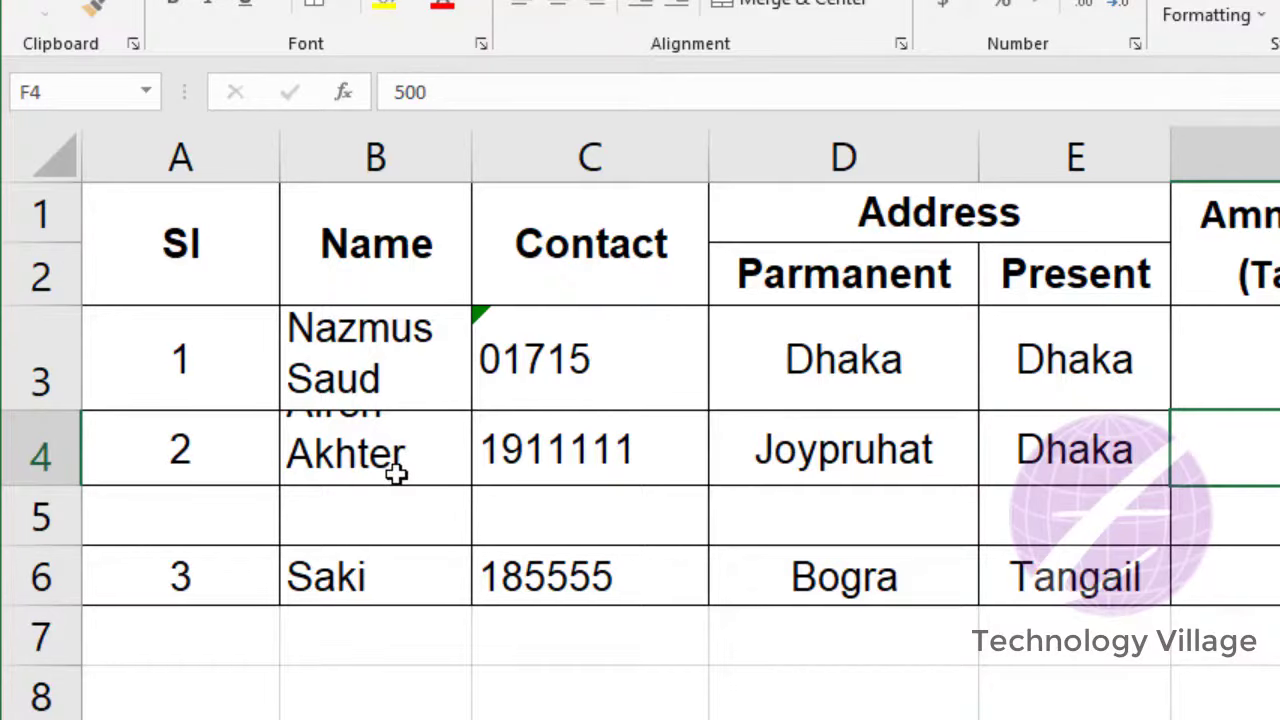
click(40, 452)
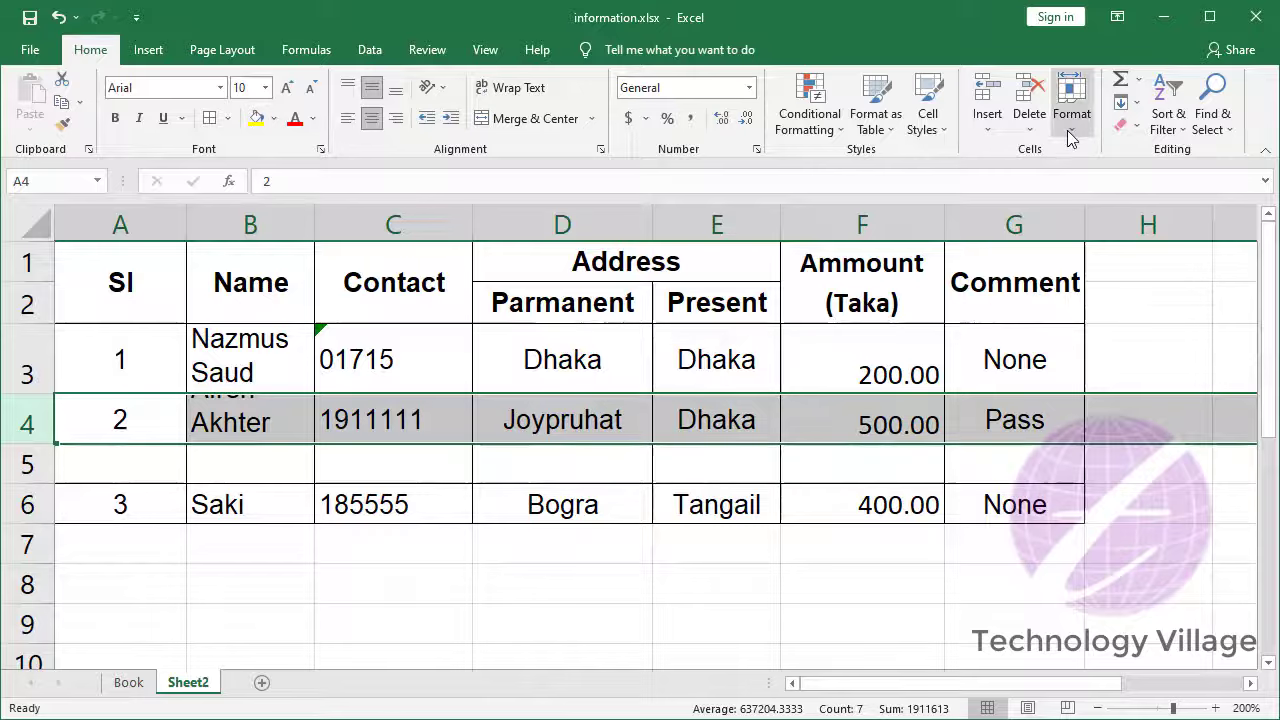
click(1072, 100)
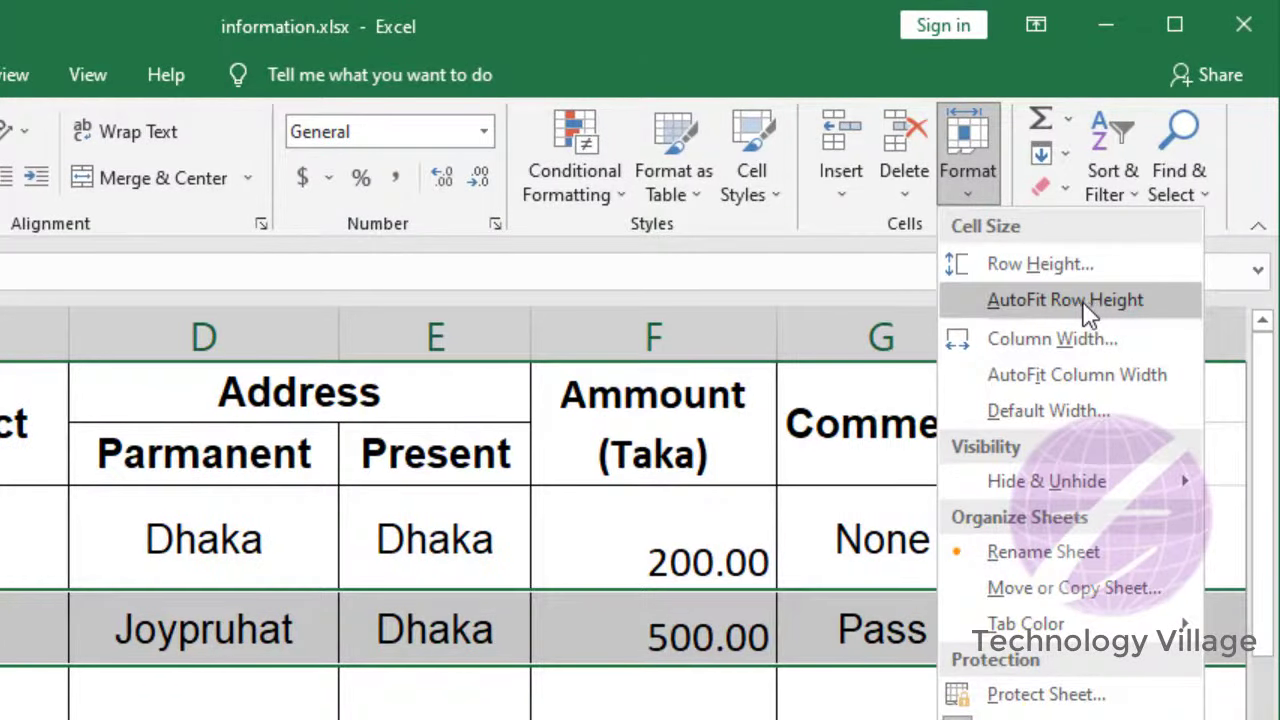
click(1084, 303)
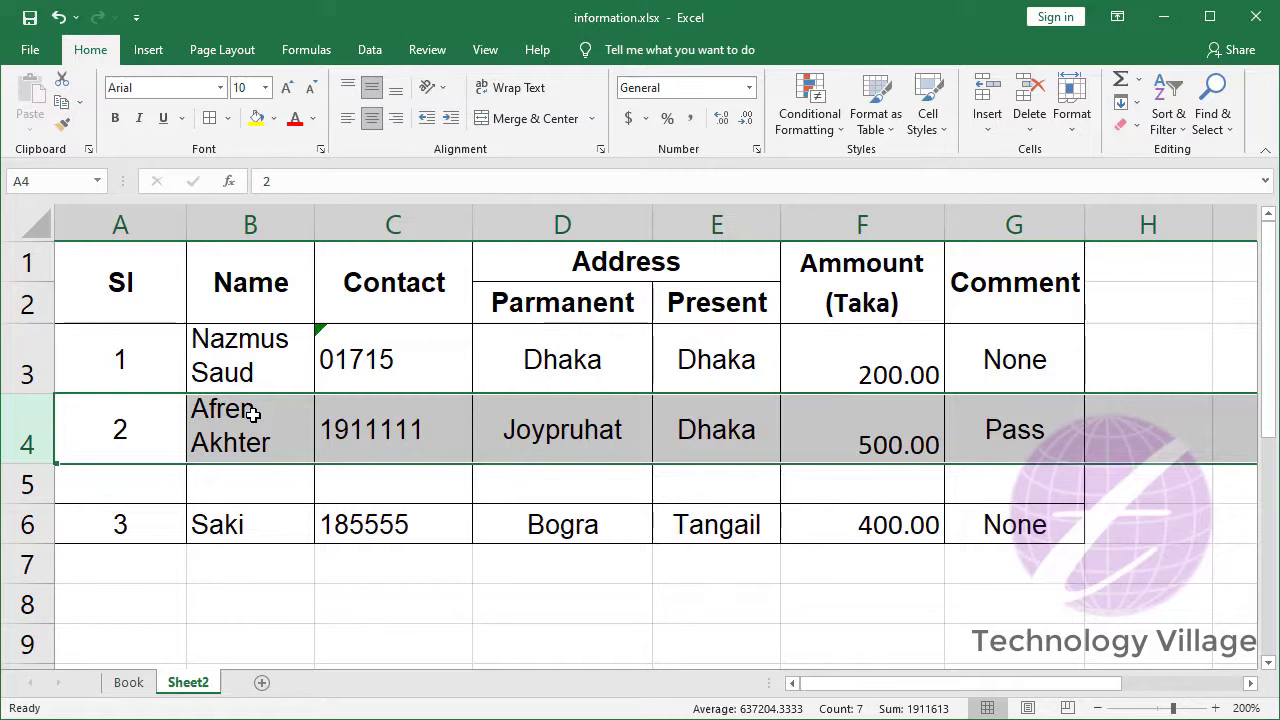
Step: Drag row 6 taller, then AutoFit its height to the Saki record's content
click(252, 528)
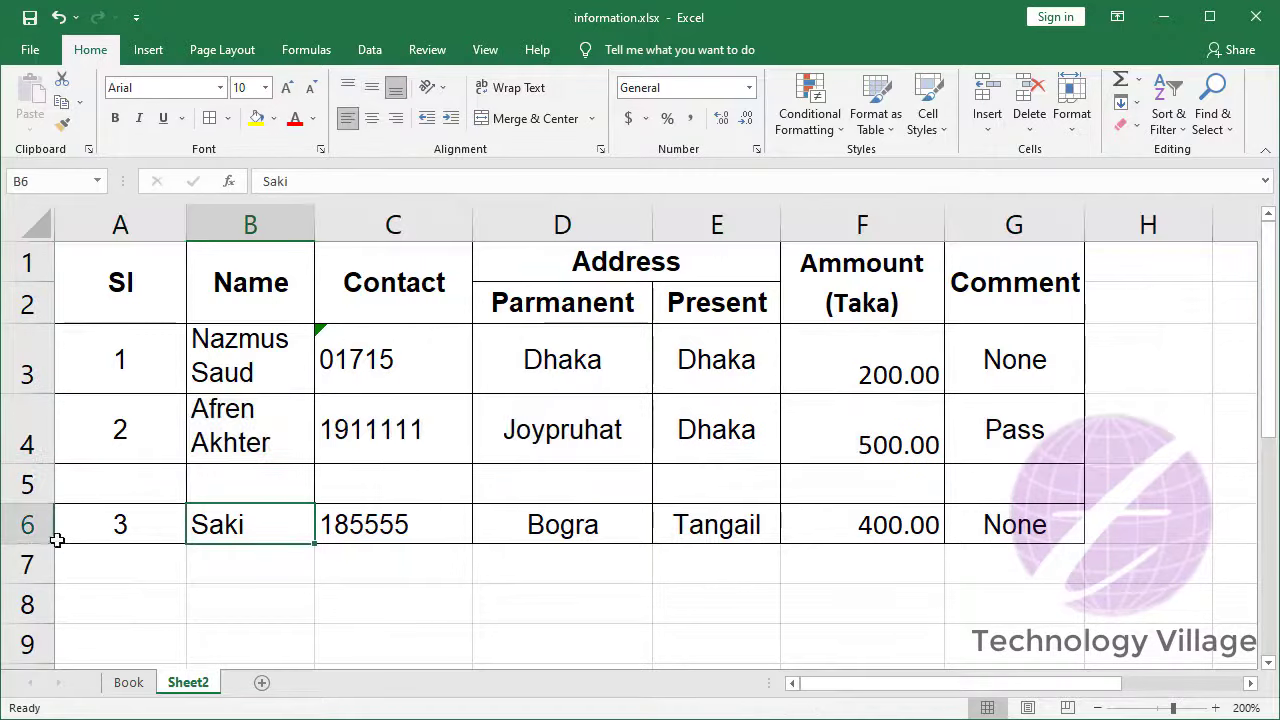
drag(36, 543, 33, 596)
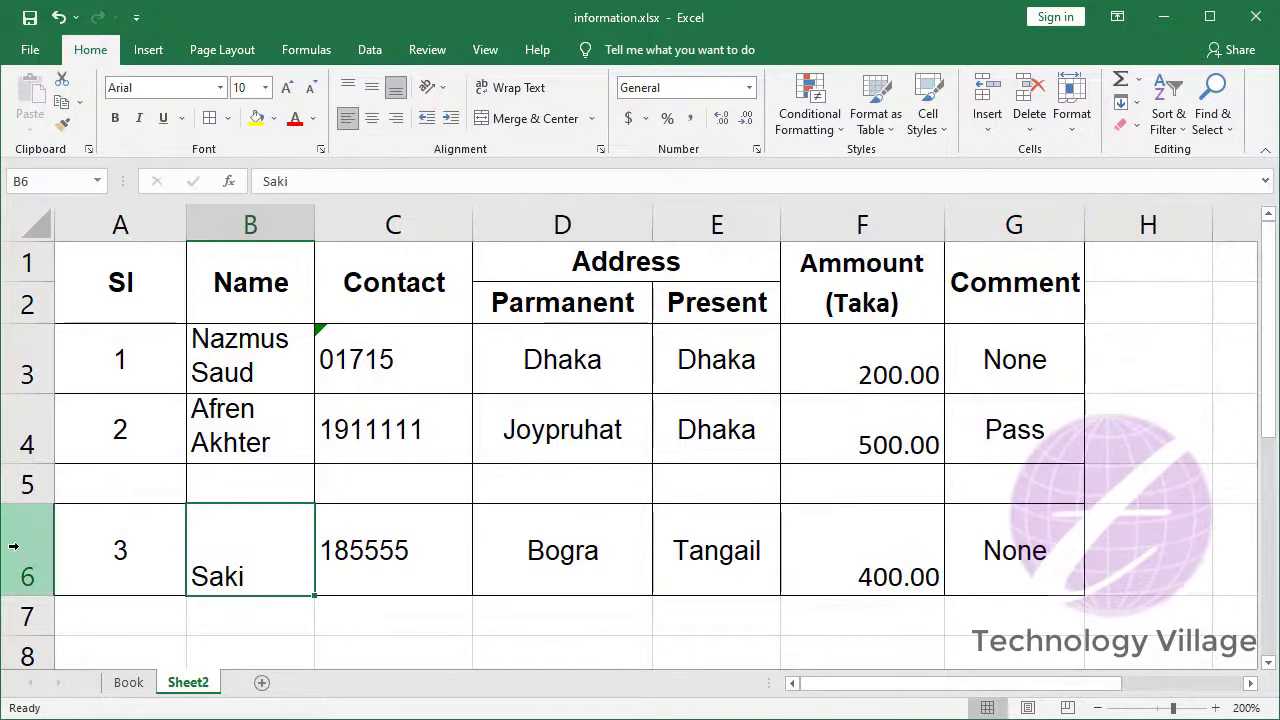
click(29, 544)
click(1084, 127)
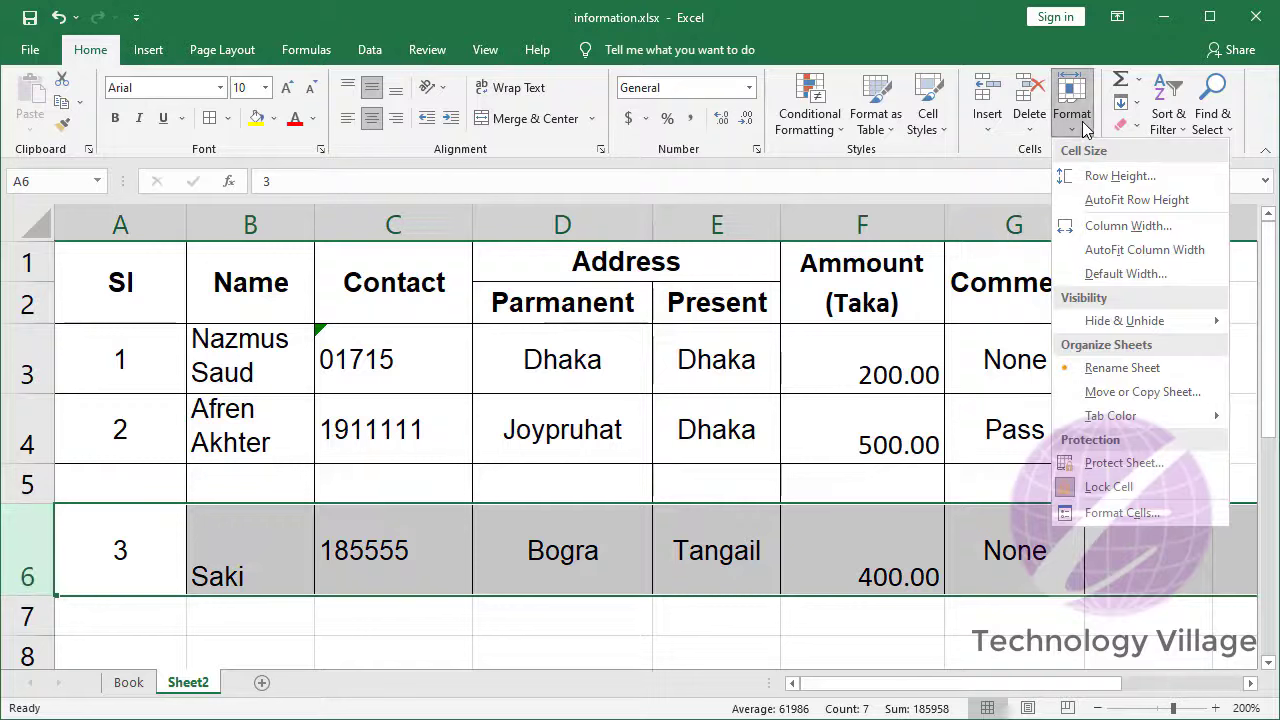
click(1138, 200)
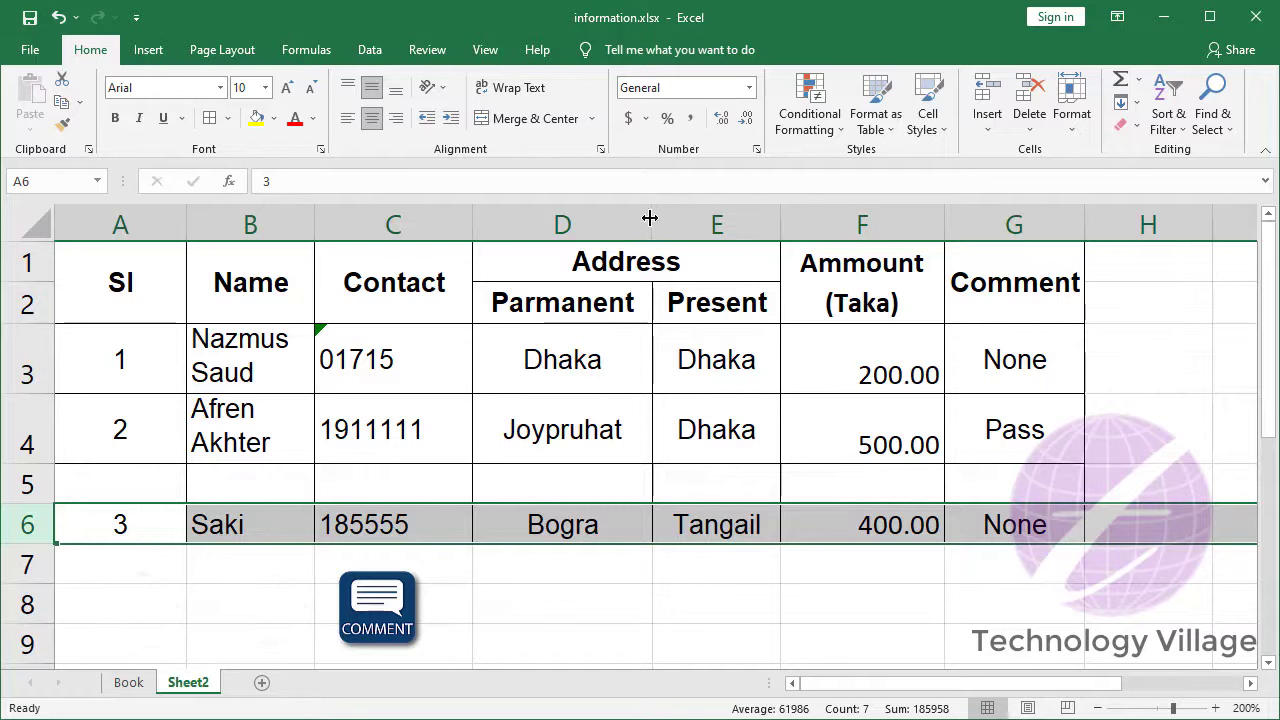
Step: Drag columns D and F, then AutoFit the Parmanent column D to its text
drag(650, 218, 610, 218)
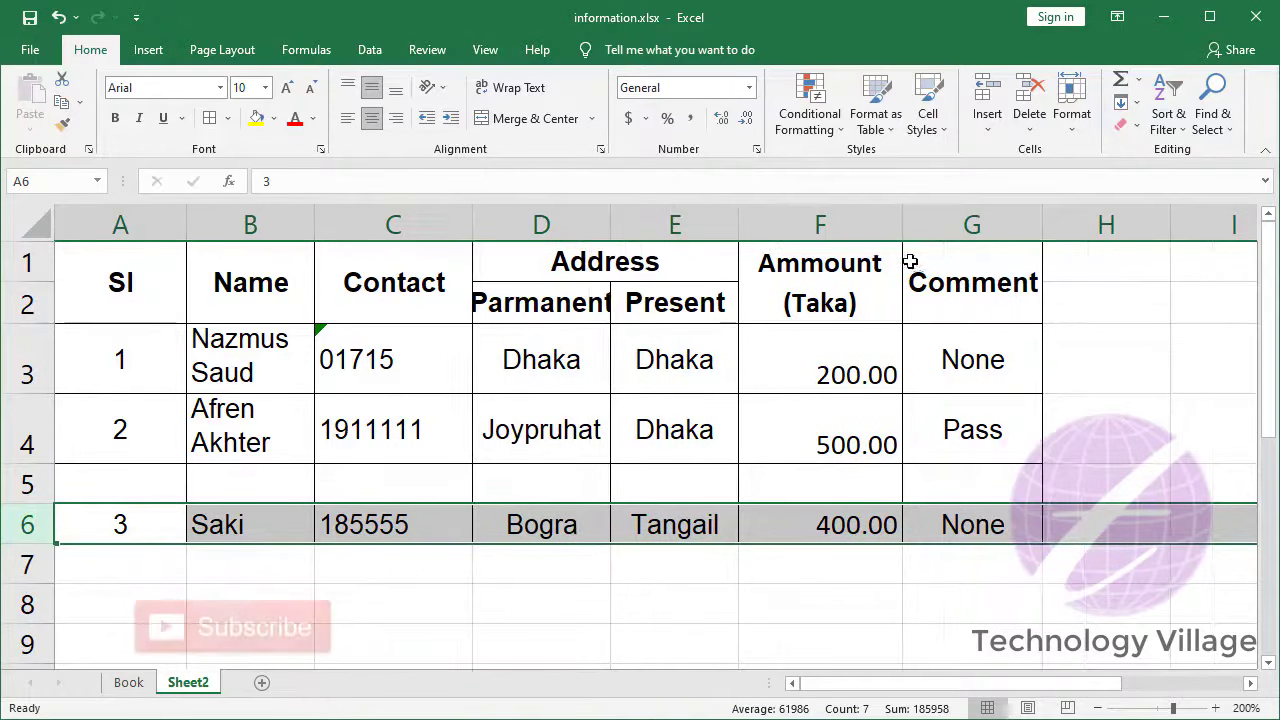
drag(902, 218, 982, 223)
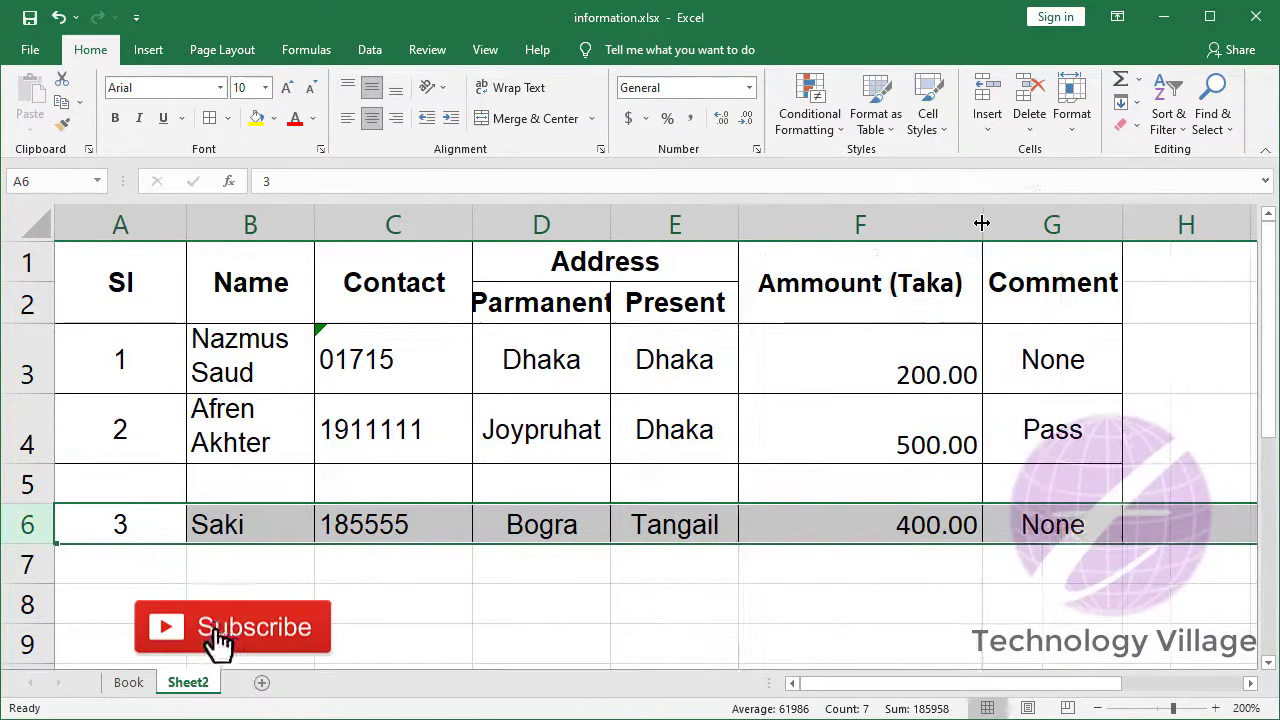
click(541, 224)
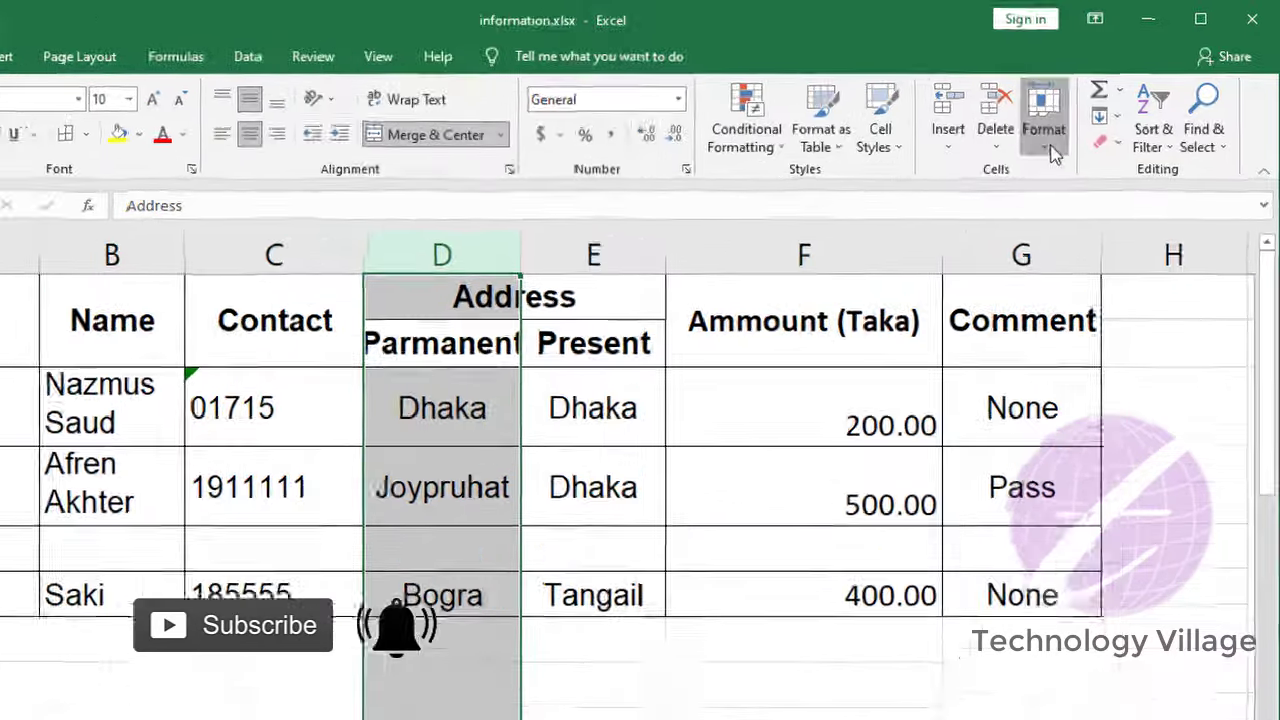
click(1071, 105)
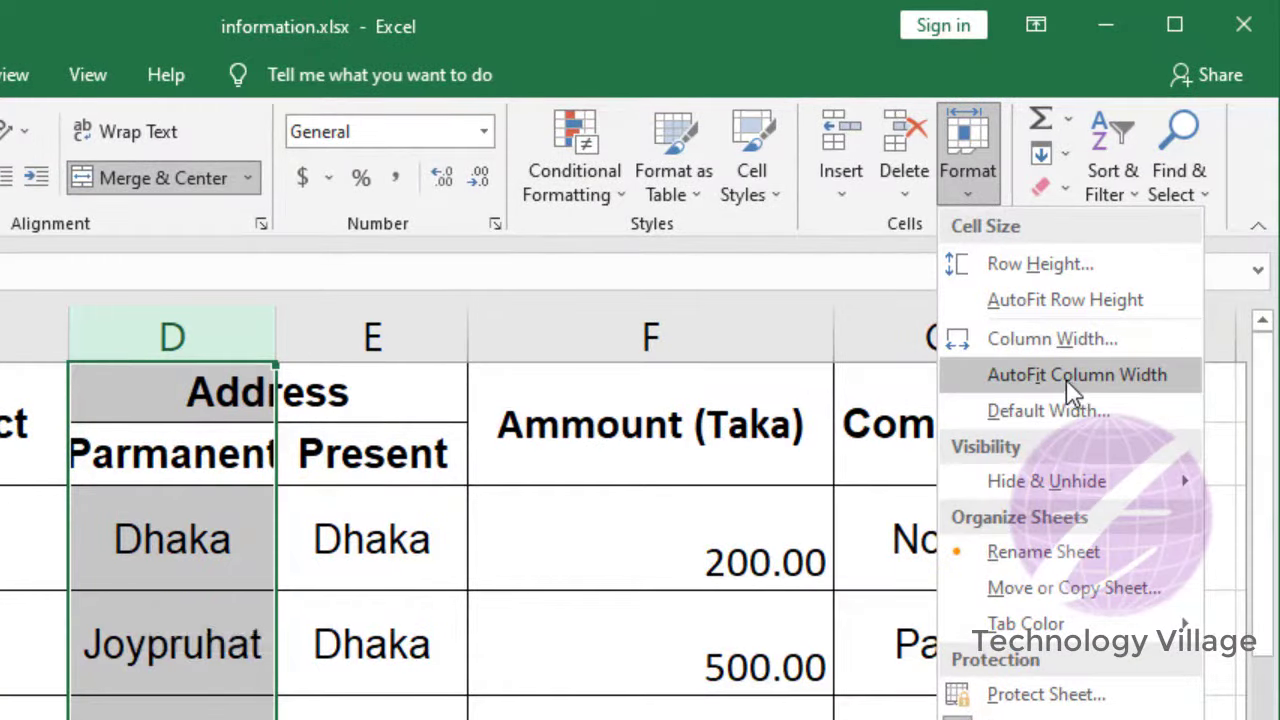
click(1066, 378)
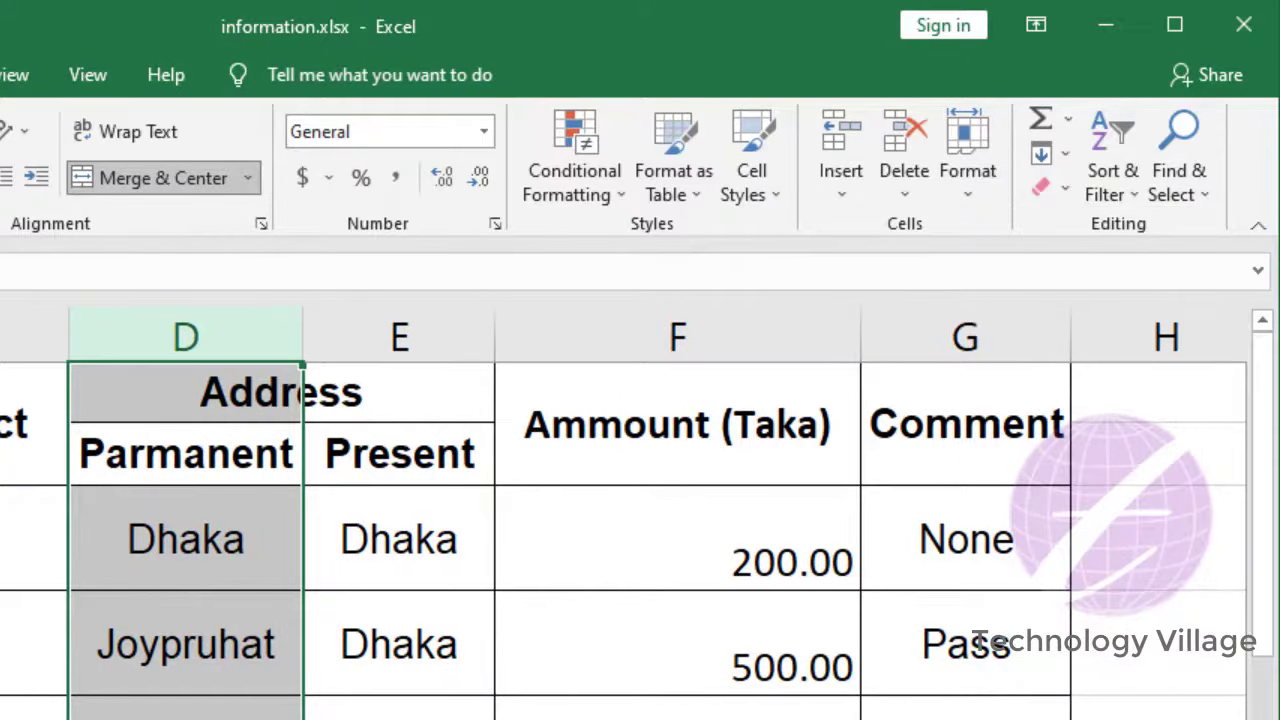
Step: AutoFit column F, then narrow it so the Ammount (Taka) header wraps onto two lines
click(693, 334)
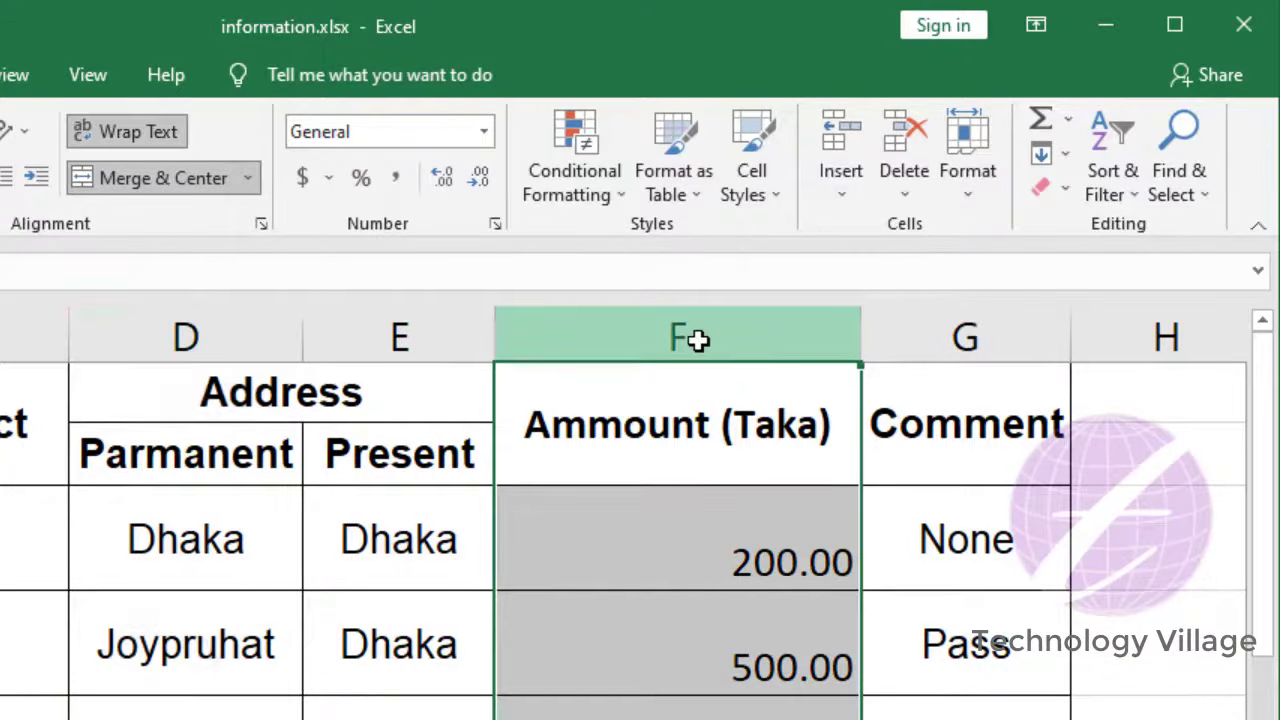
click(980, 180)
click(1070, 378)
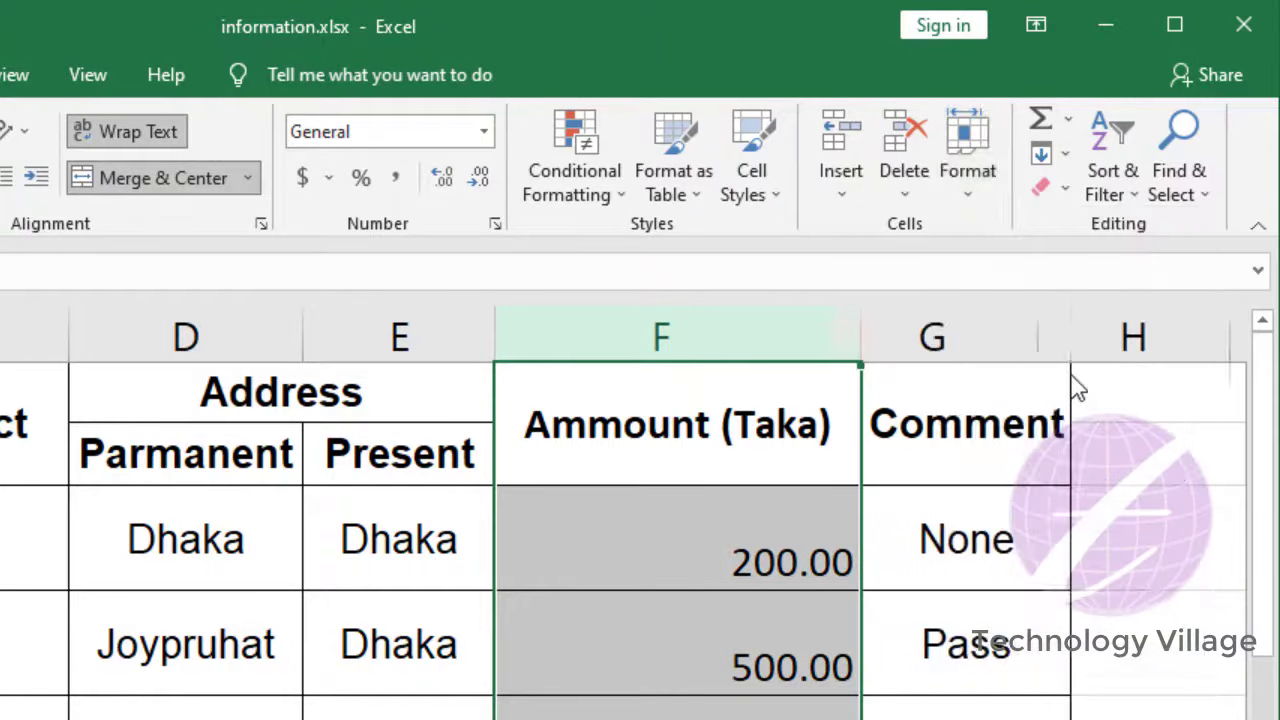
click(645, 445)
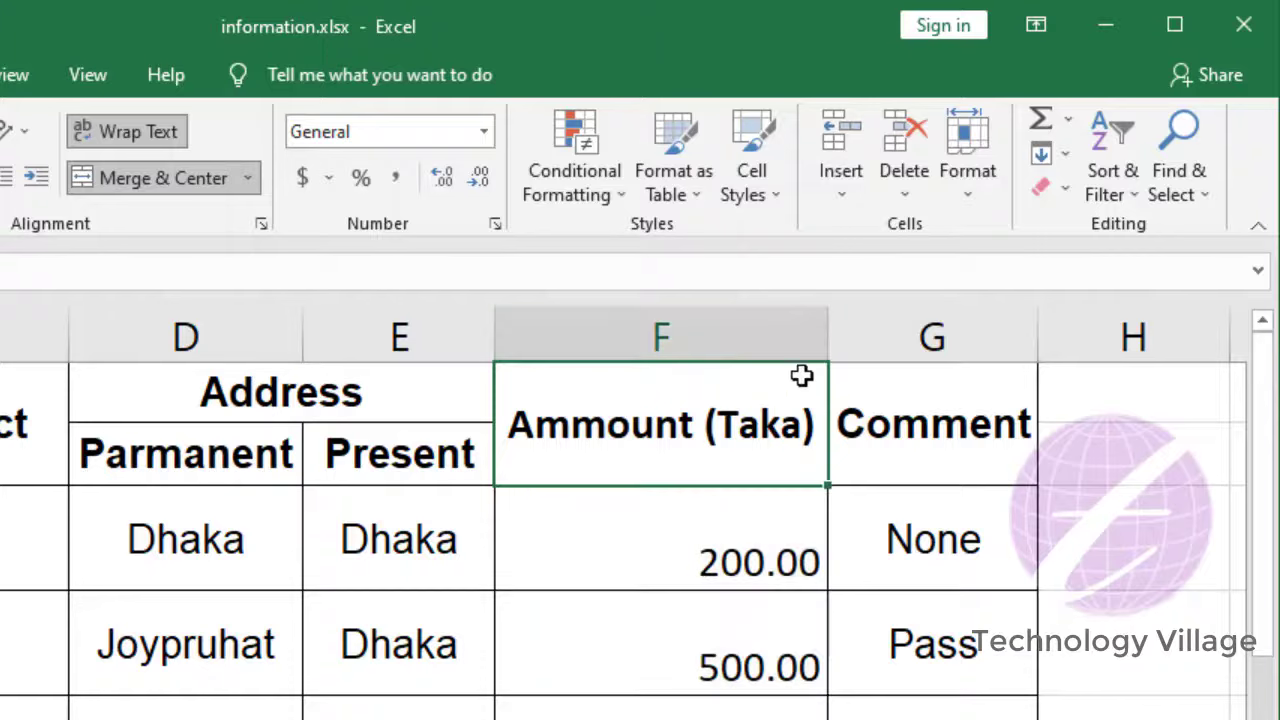
drag(820, 330, 820, 330)
drag(732, 345, 723, 345)
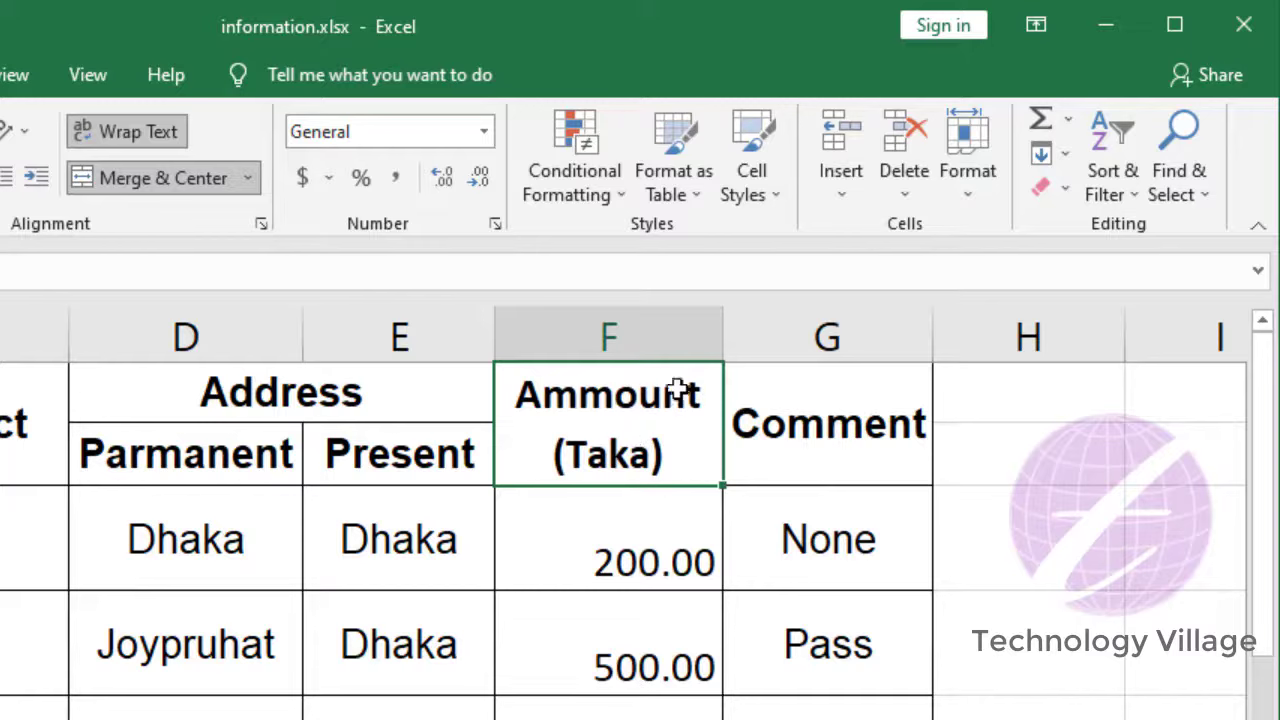
Step: AutoFit column F so the Ammount (Taka) header fits on one line
click(635, 346)
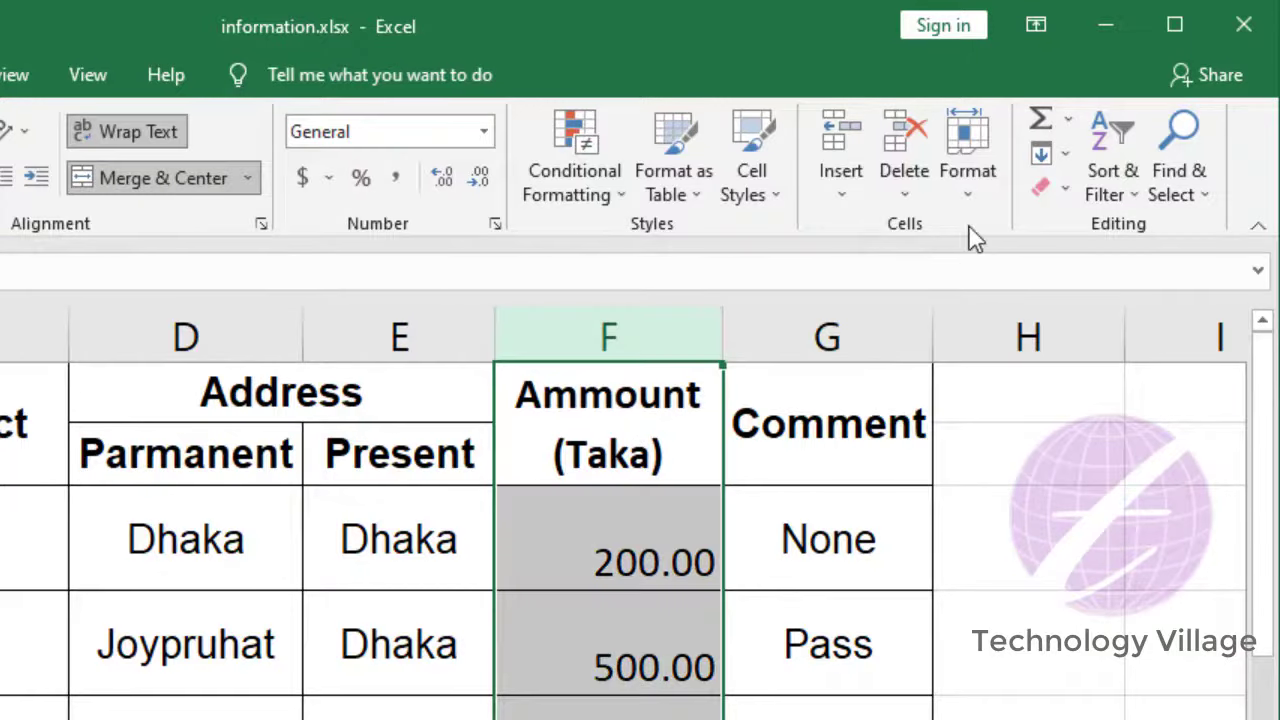
click(975, 195)
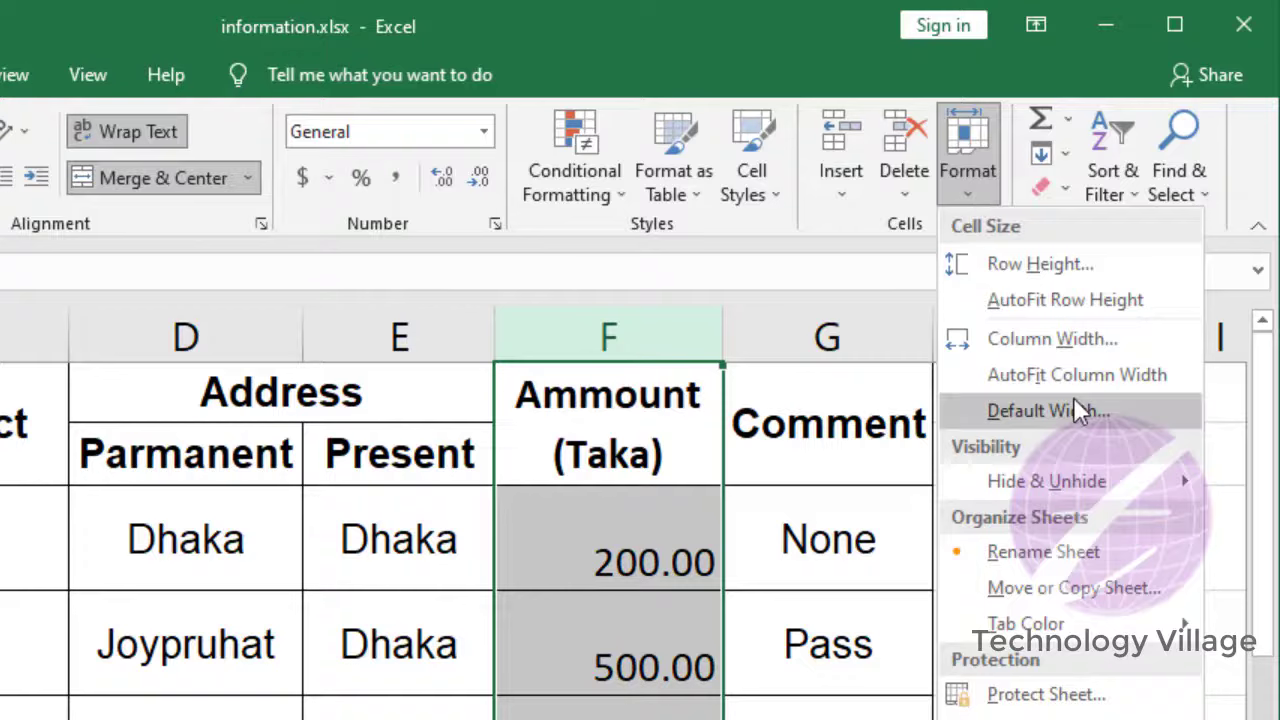
click(1046, 376)
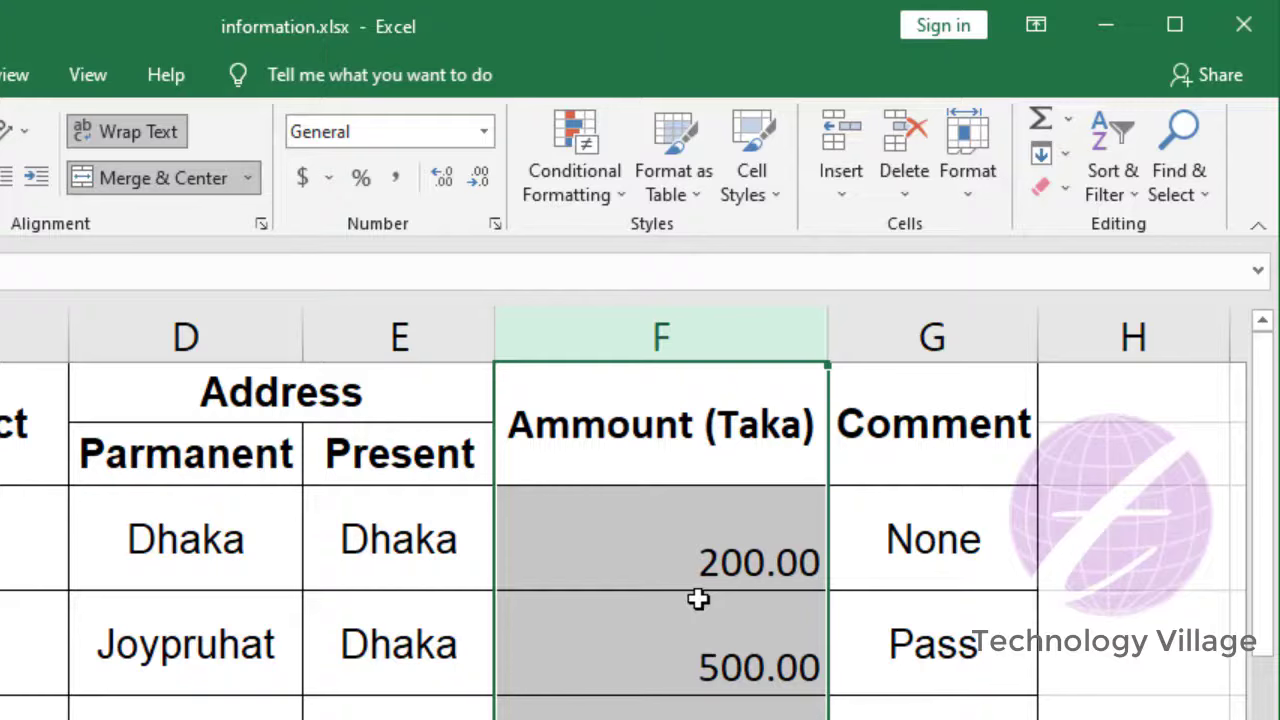
Step: Set the standard column width to 12, then undo it with Ctrl+Z
click(971, 185)
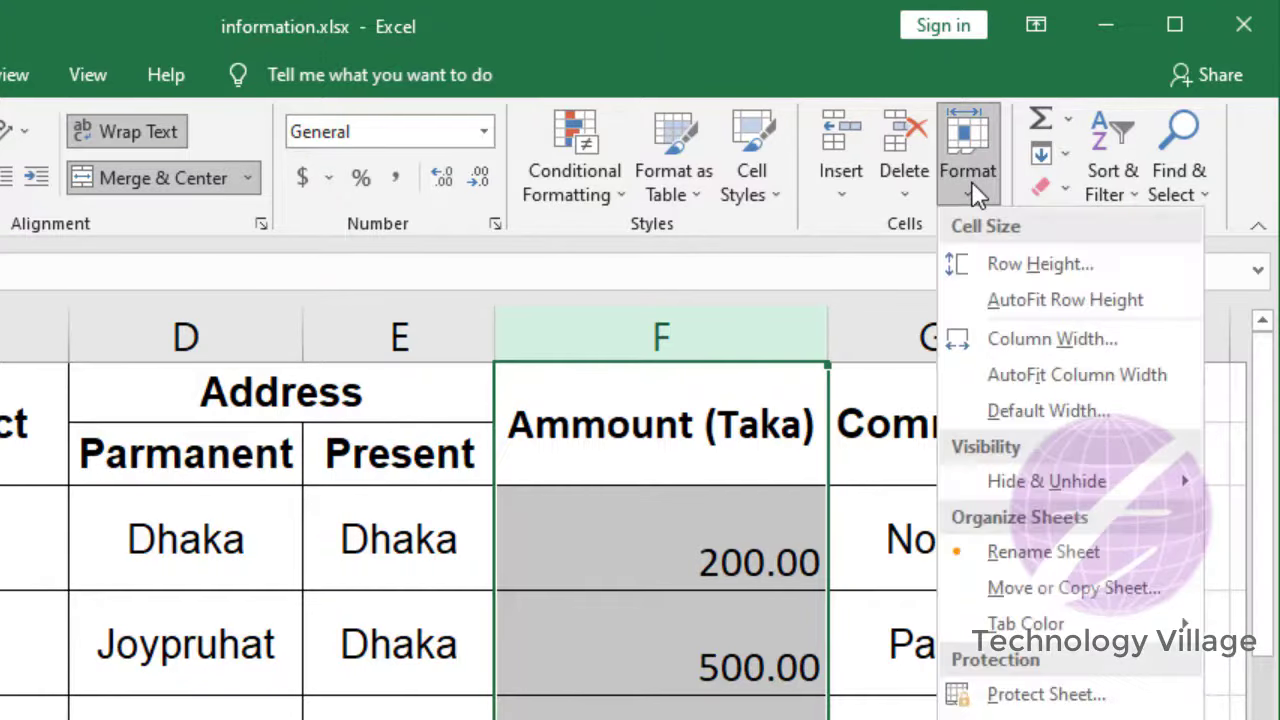
click(1077, 418)
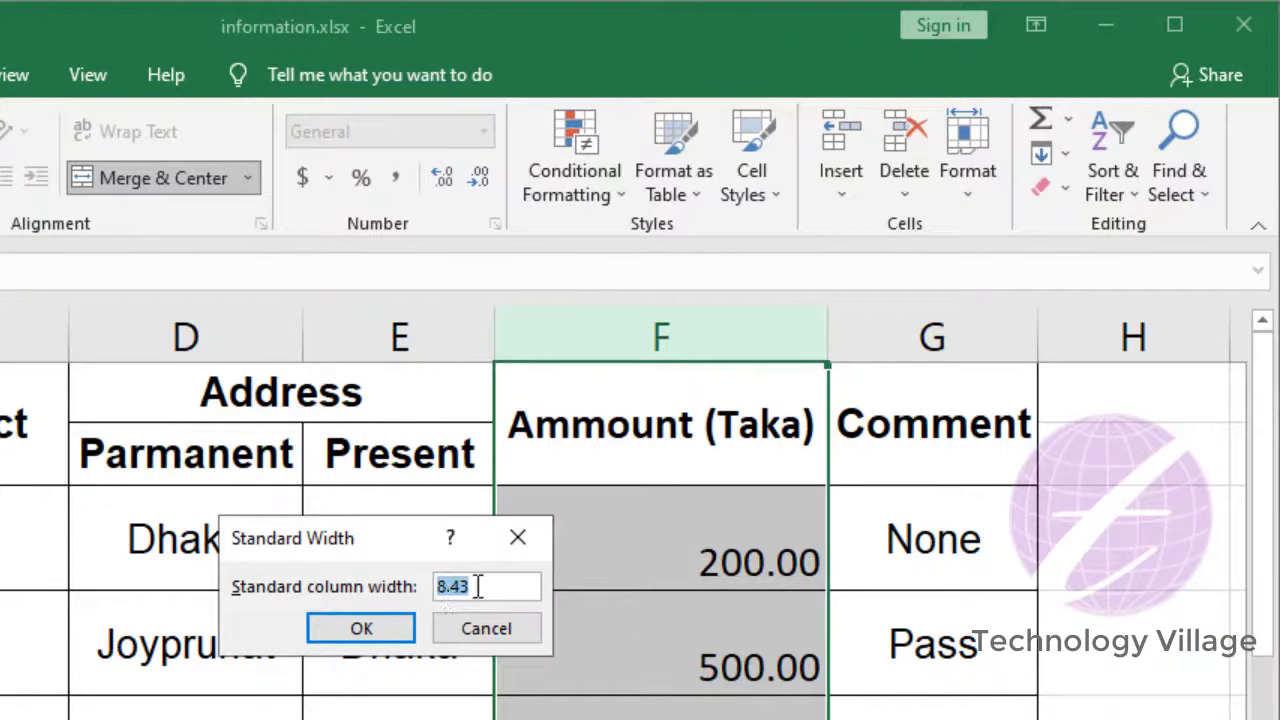
text(1)
text(2)
click(364, 630)
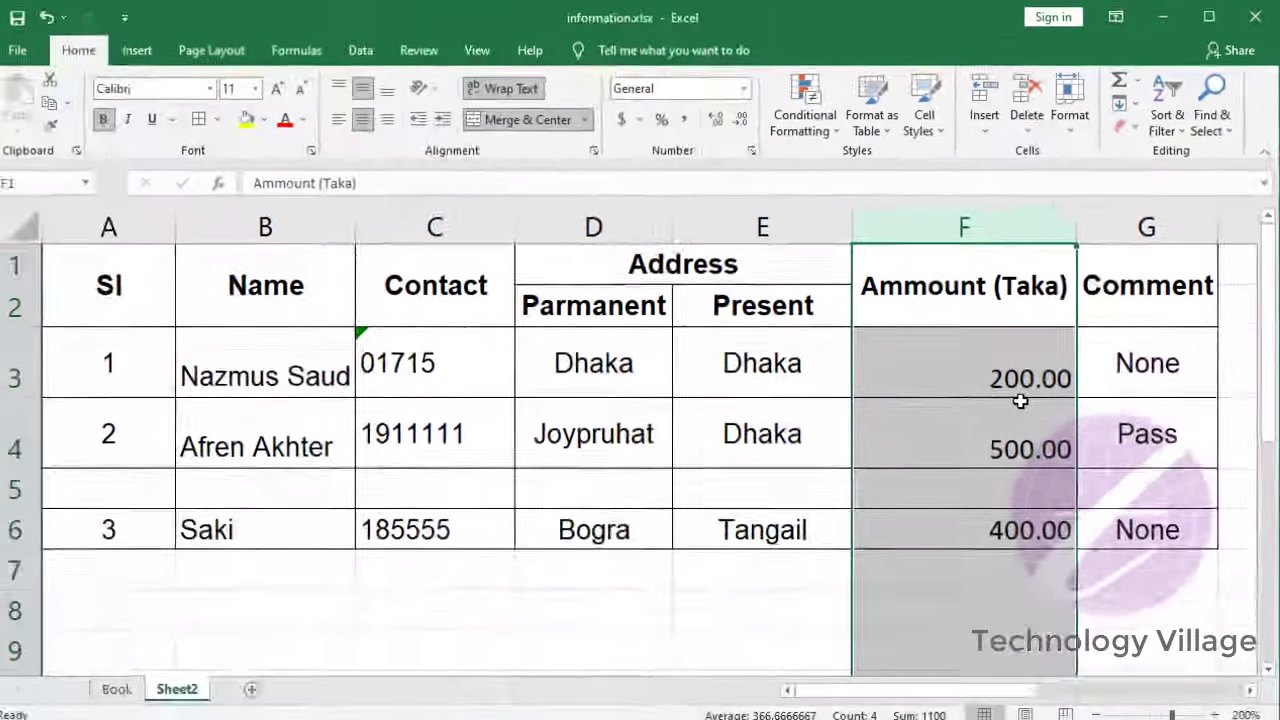
key(ctrl+z)
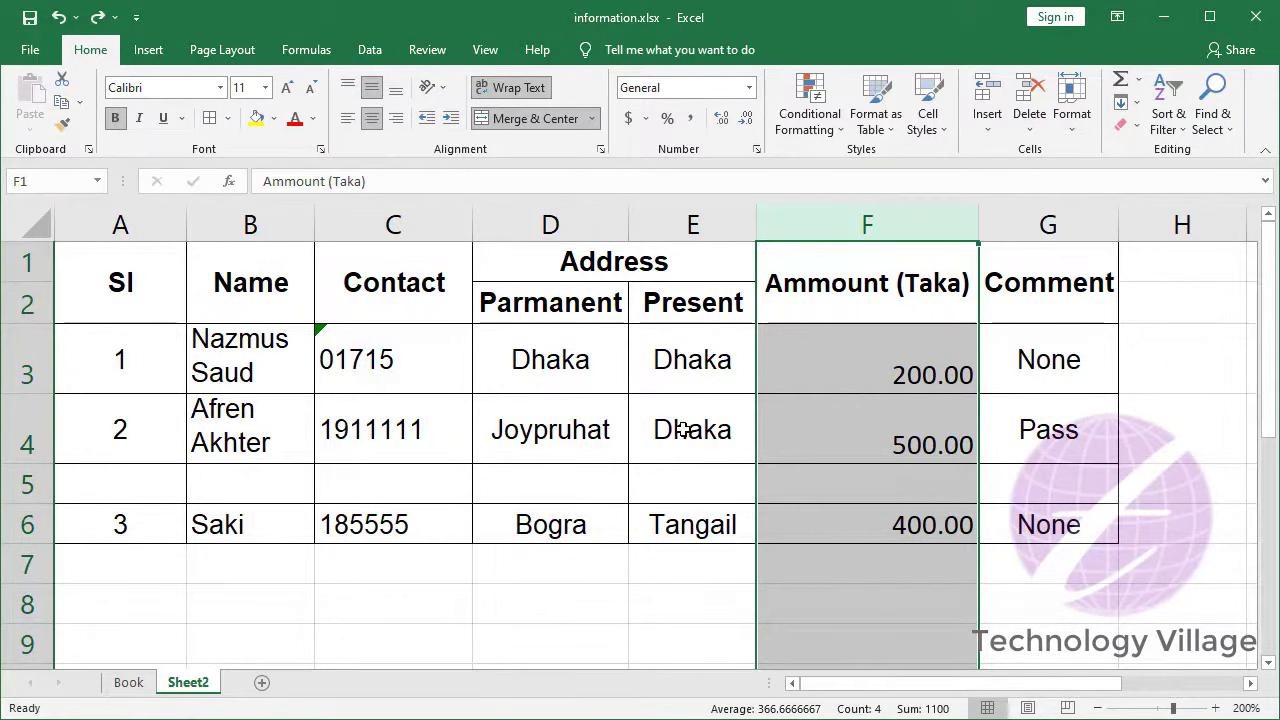
click(38, 428)
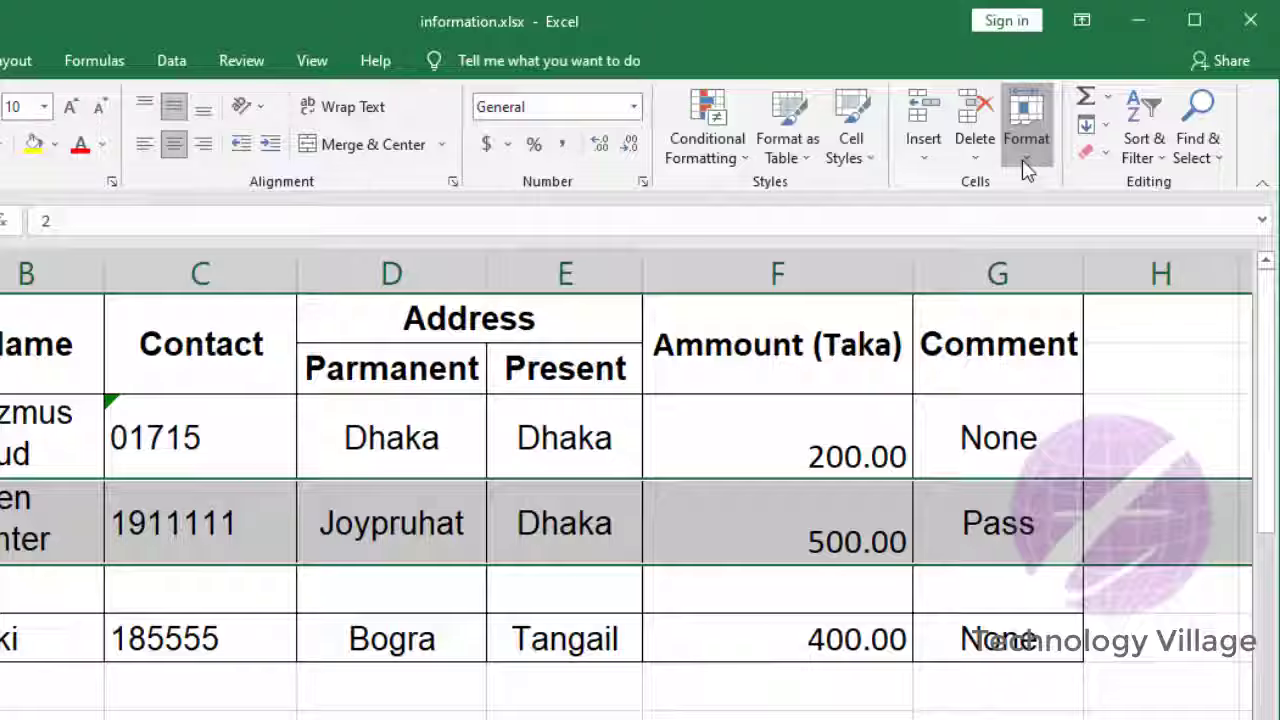
click(1071, 110)
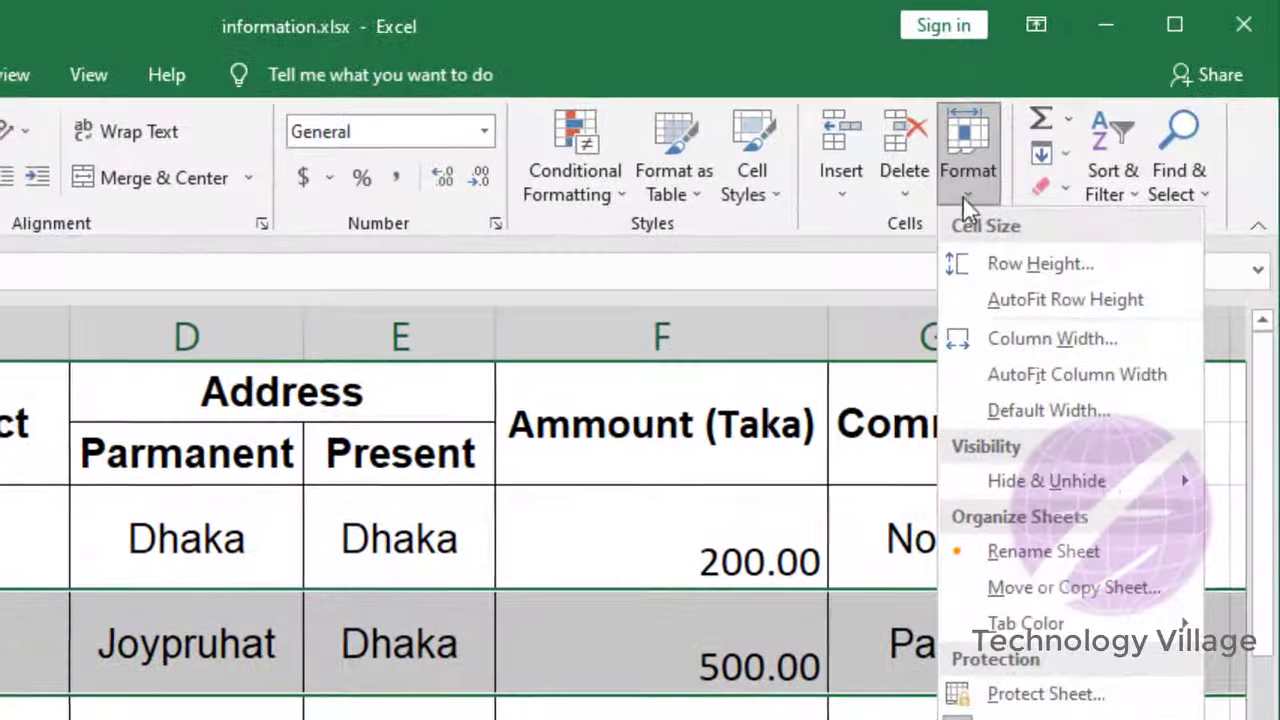
mouse_move(1163, 321)
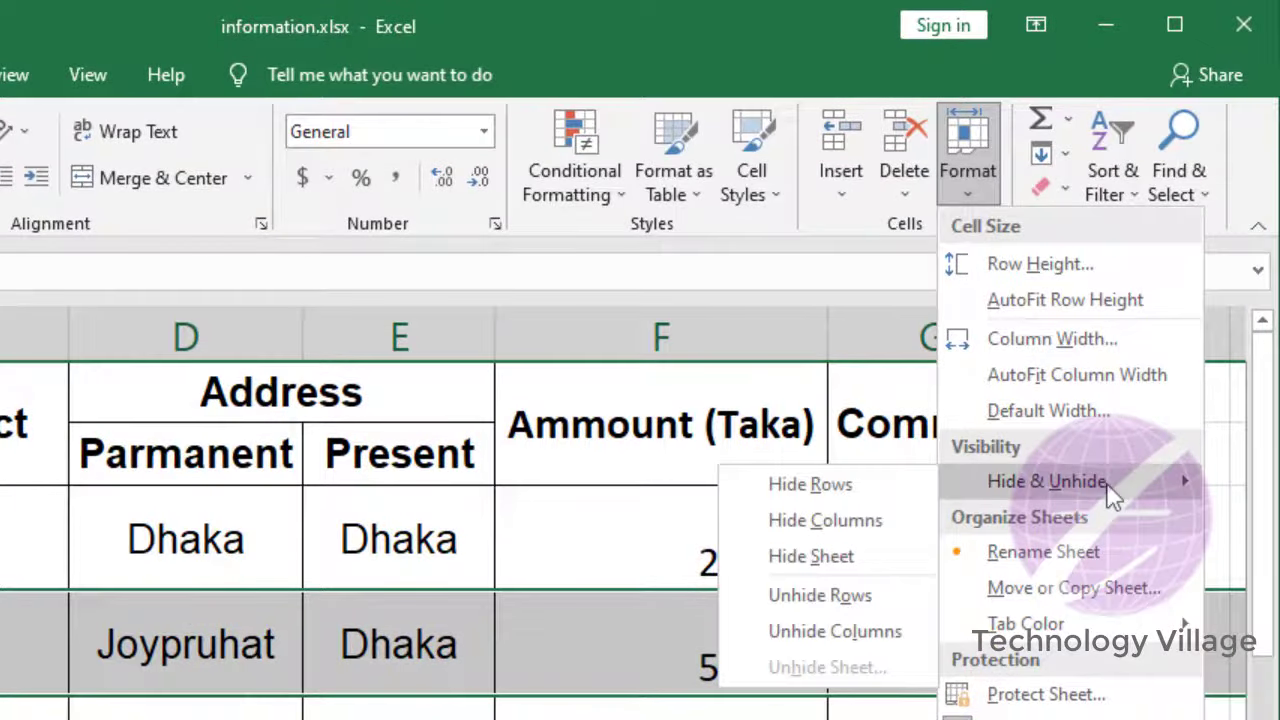
click(800, 490)
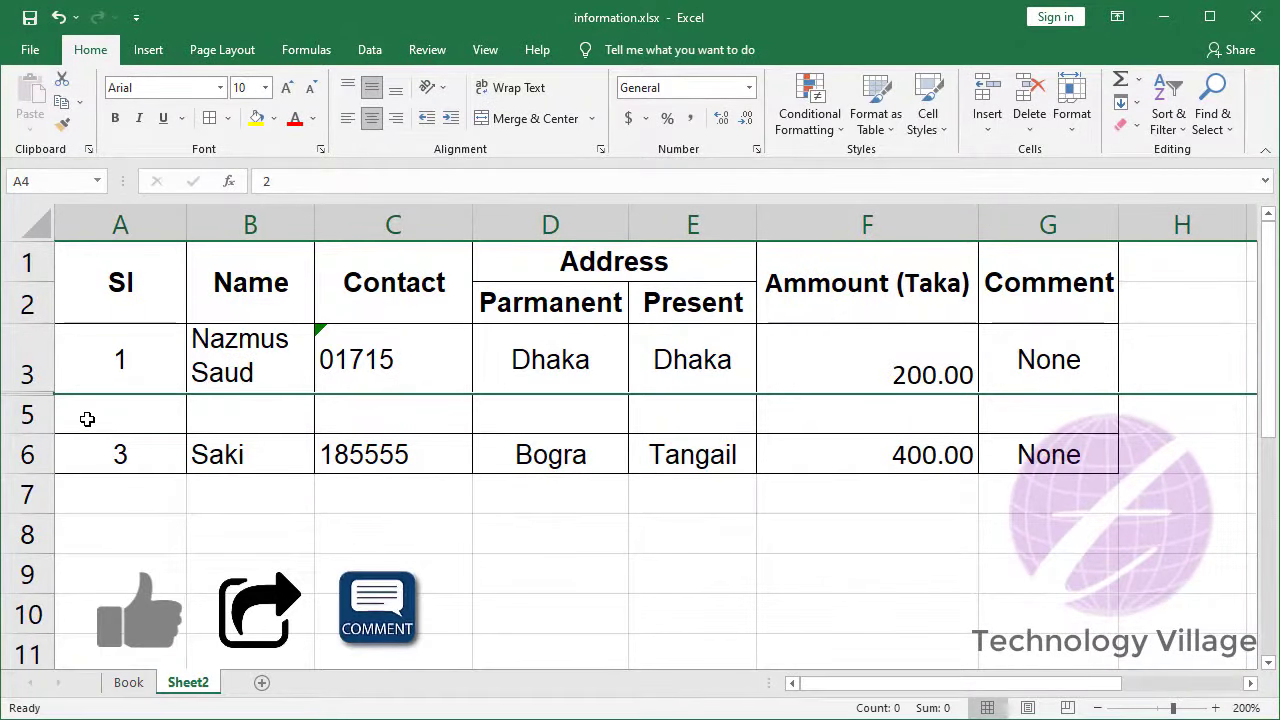
click(1067, 122)
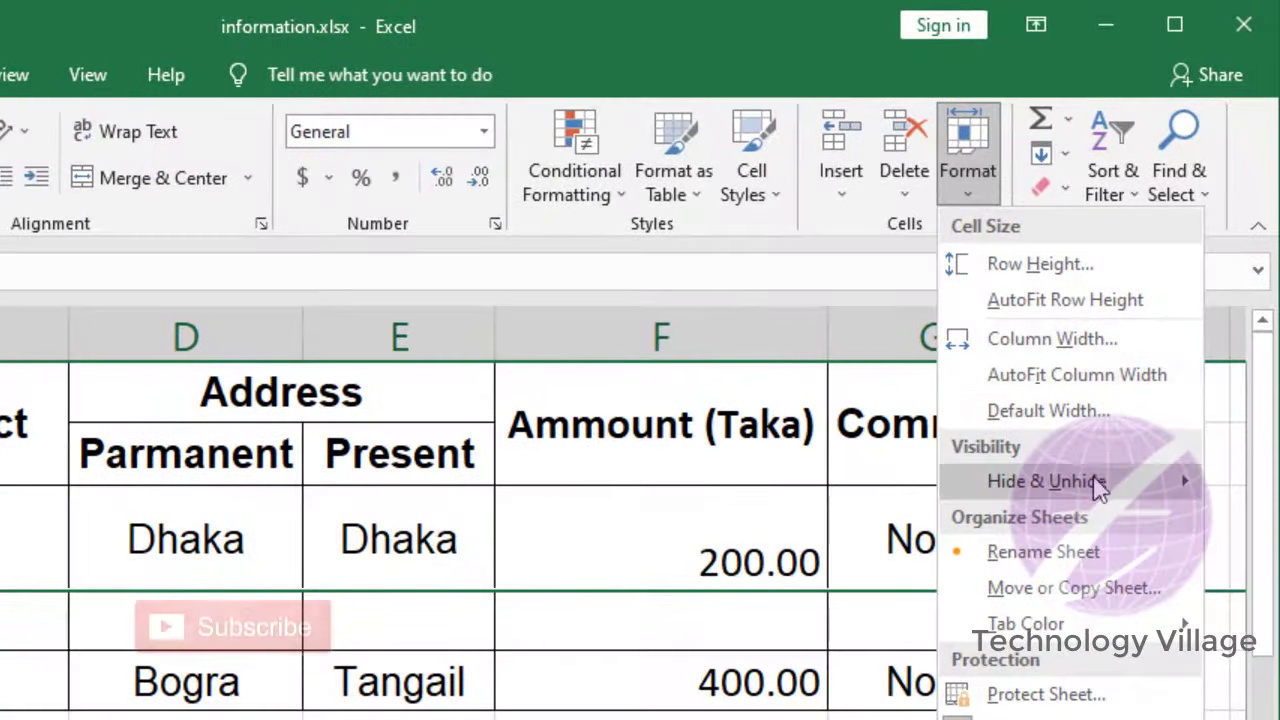
mouse_move(1098, 487)
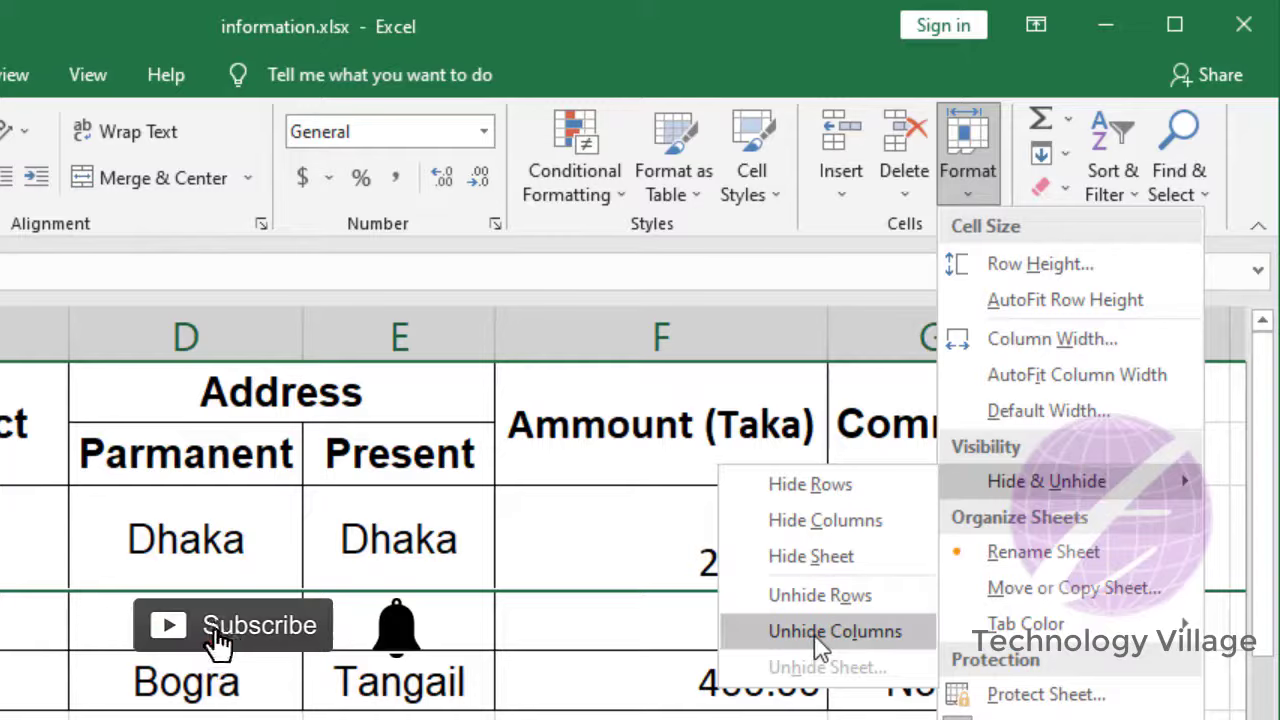
click(820, 600)
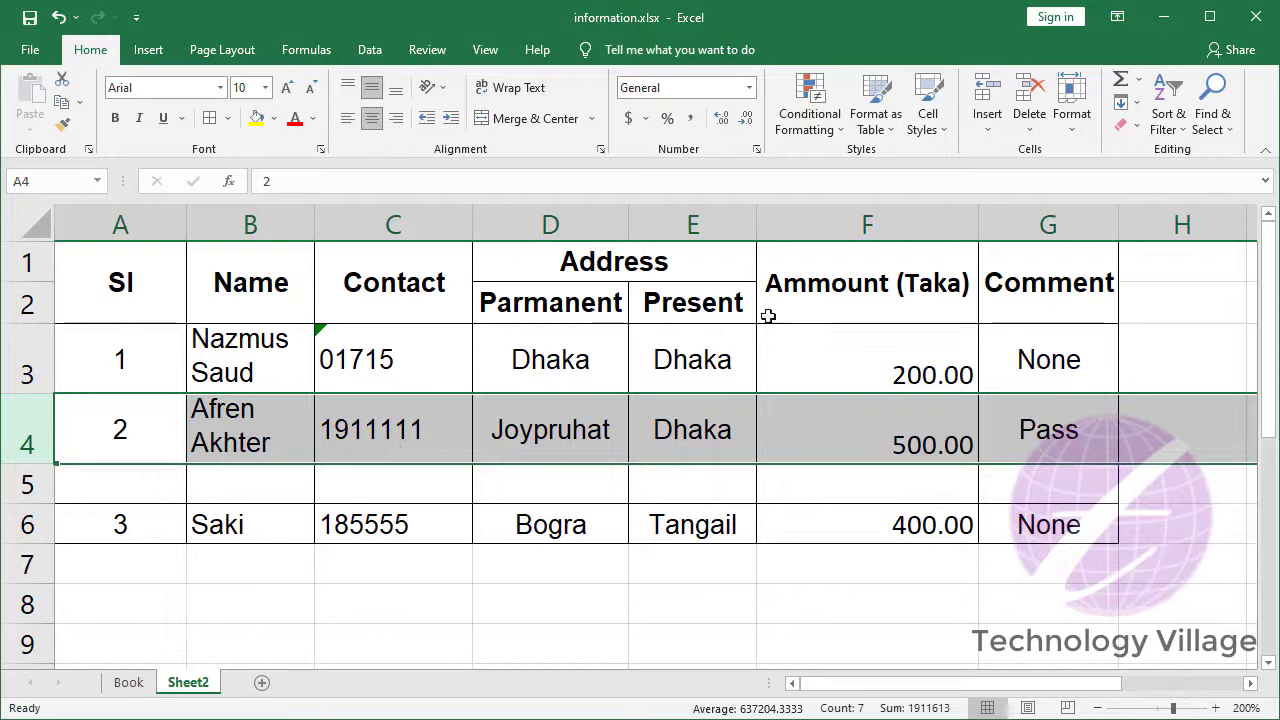
click(829, 225)
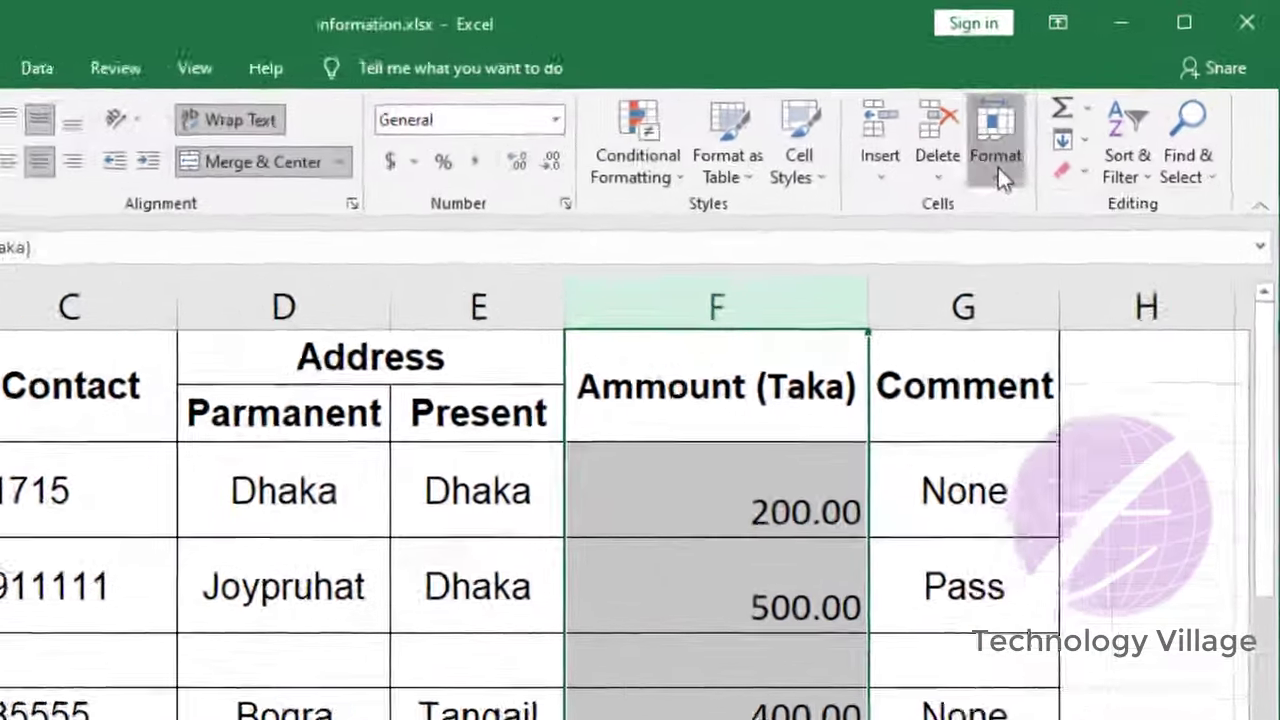
Step: Hide column F using Format > Hide & Unhide
click(1071, 113)
mouse_move(1134, 338)
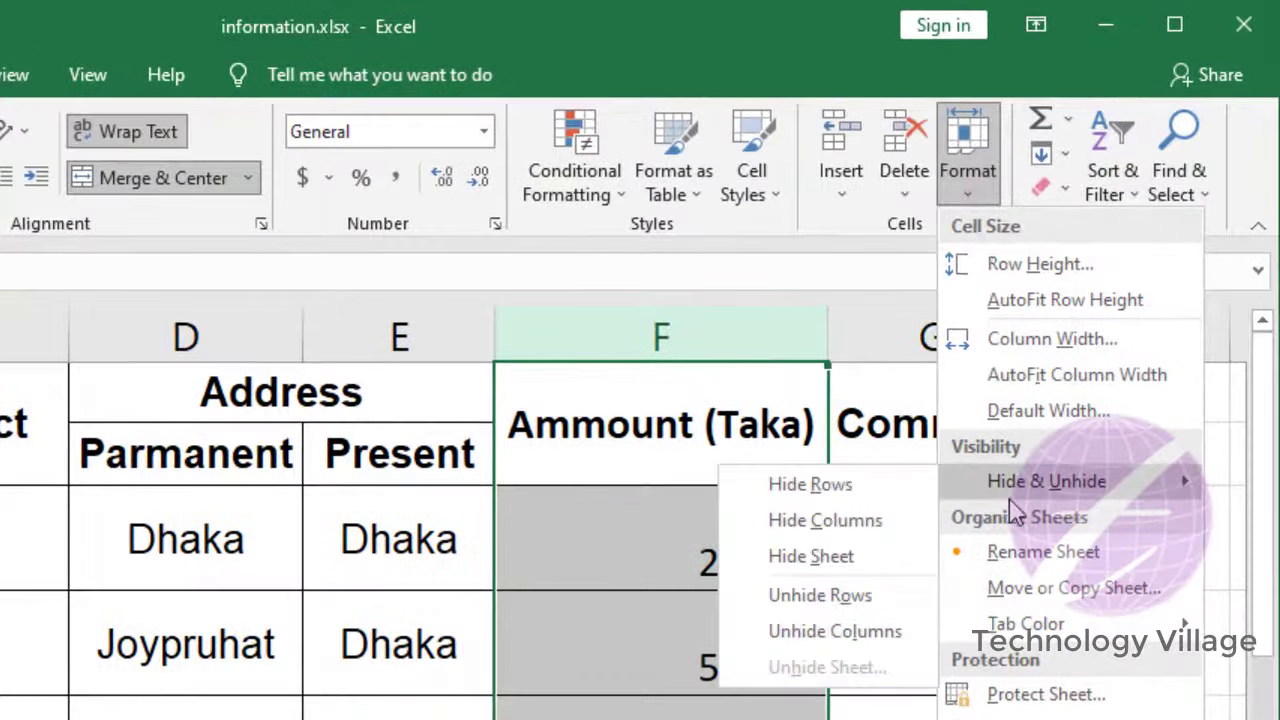
click(860, 520)
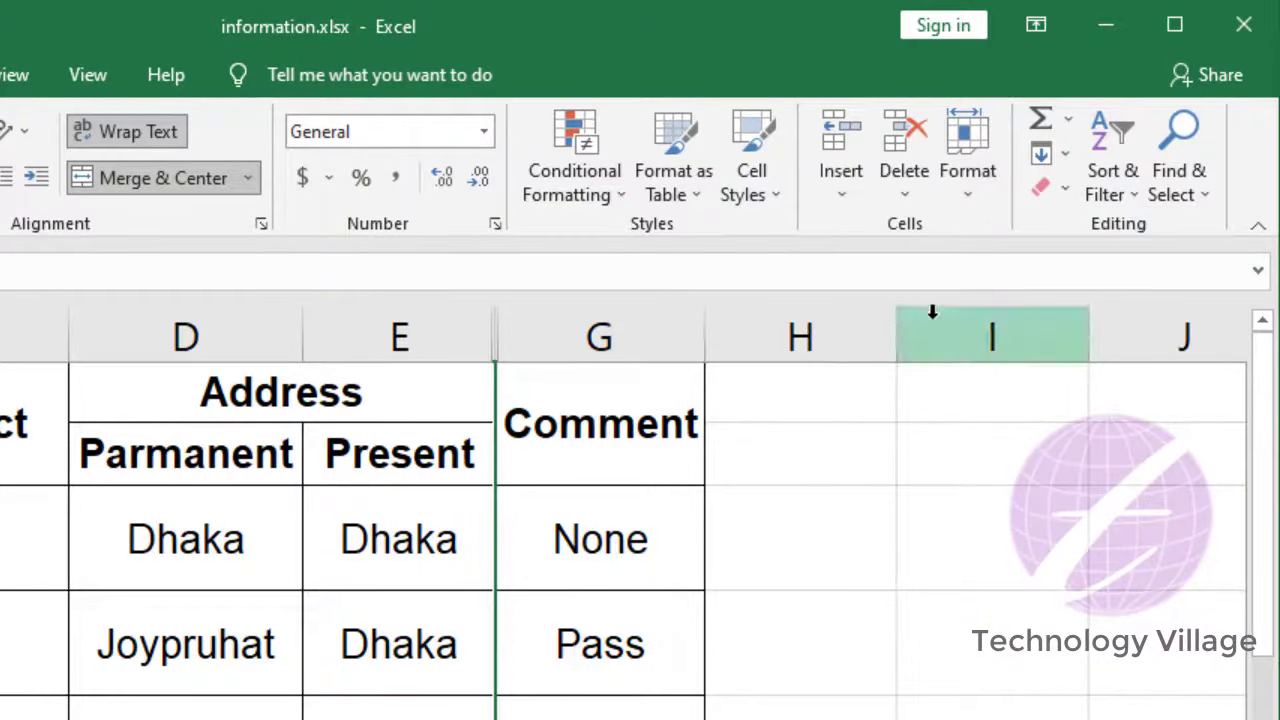
Step: Unhide column F so the Ammount (Taka) amounts show again
click(970, 188)
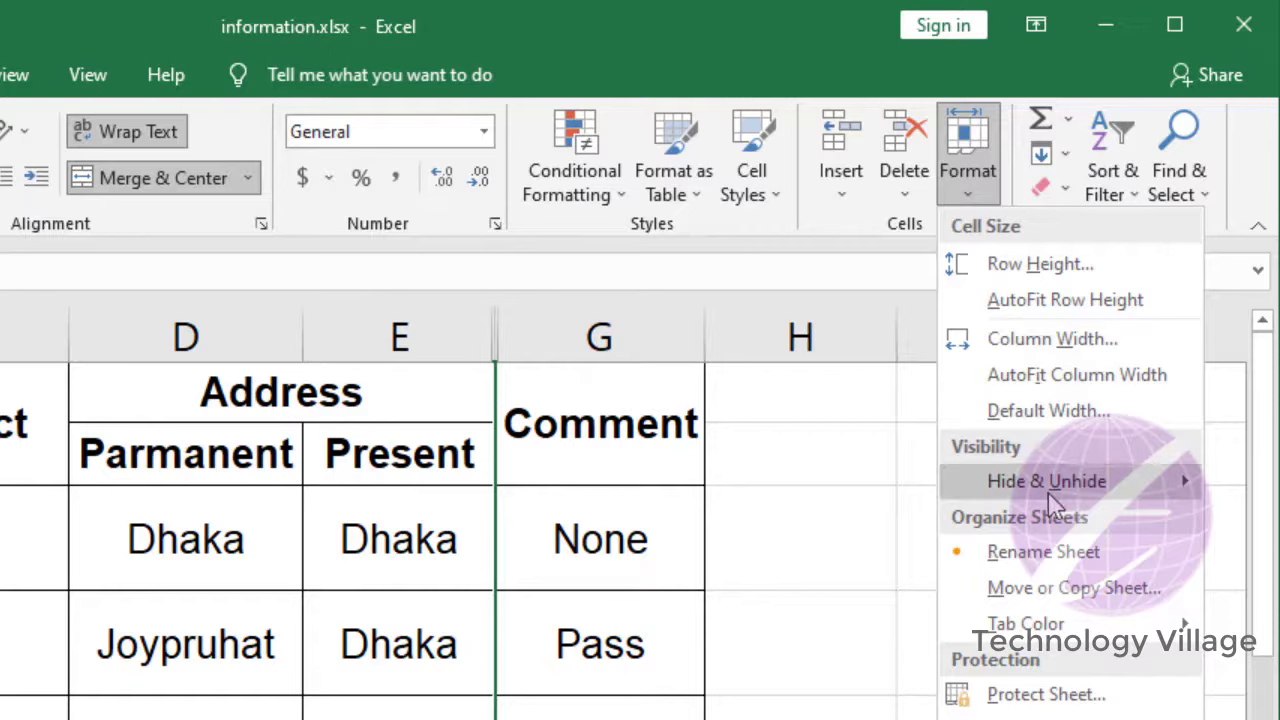
mouse_move(1050, 486)
click(818, 631)
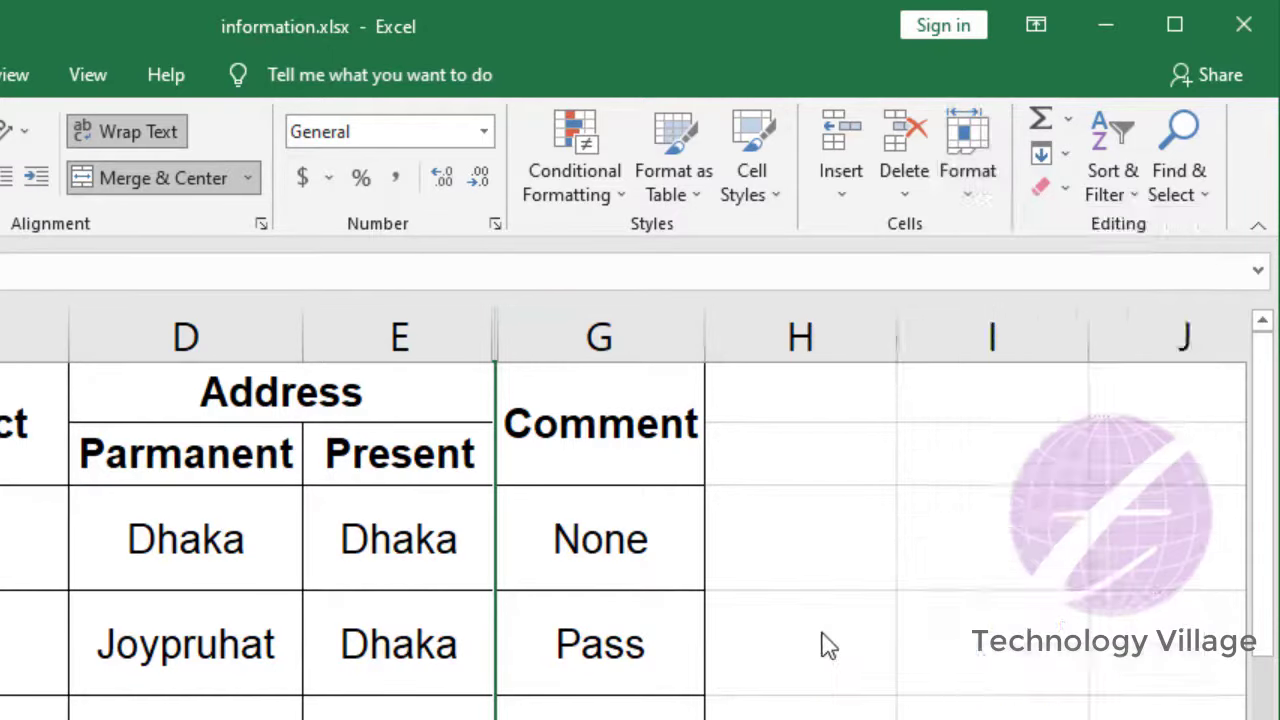
click(571, 550)
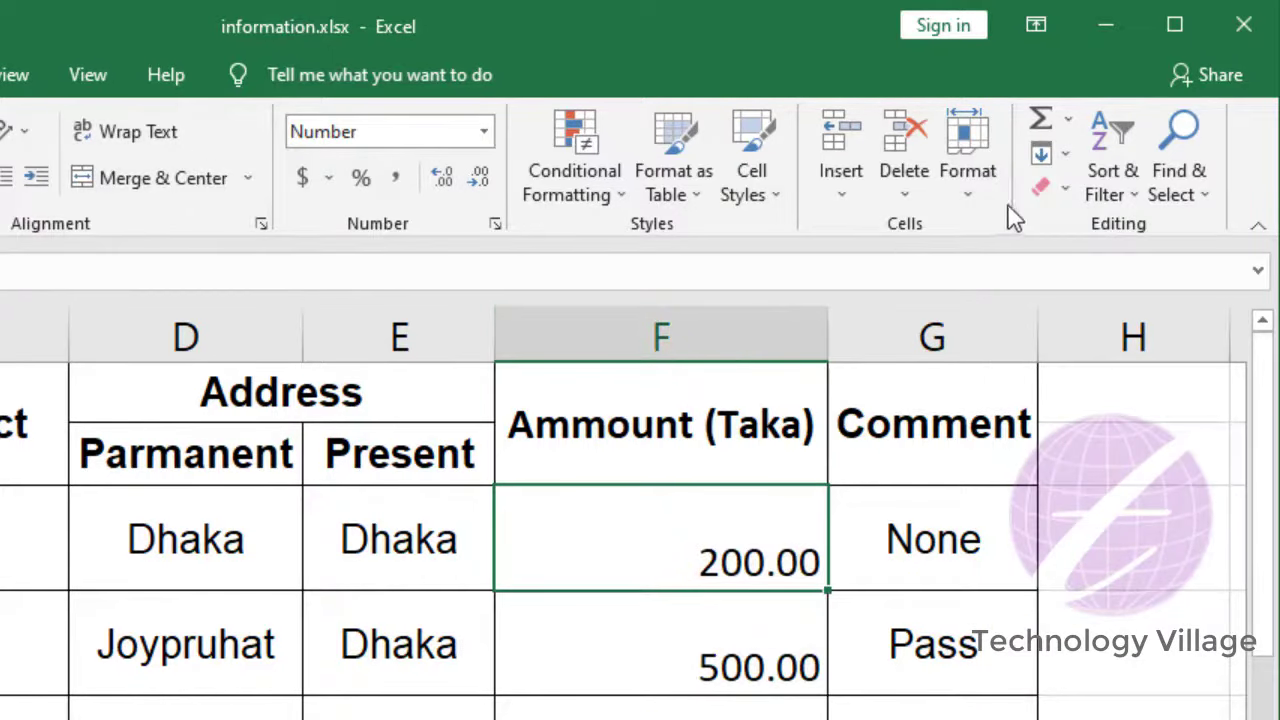
click(975, 185)
mouse_move(1021, 484)
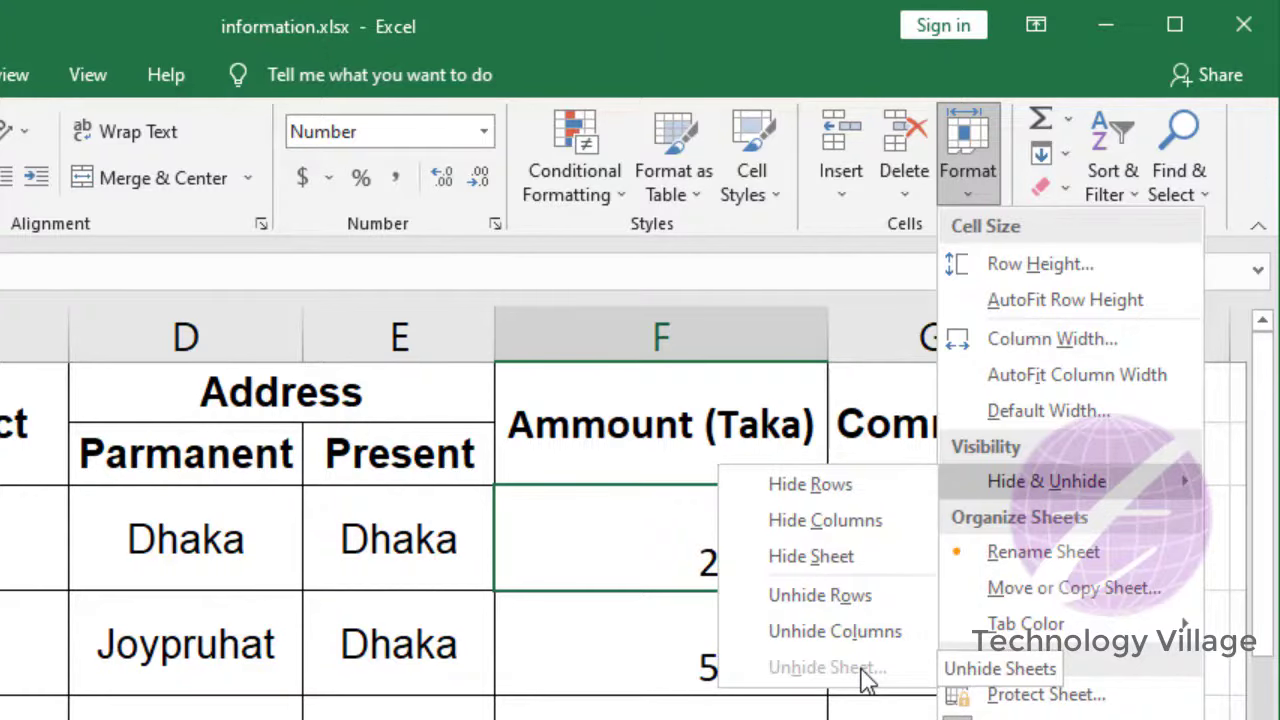
Step: Hide the Ammount (Taka) column F from its header's right-click menu
click(628, 335)
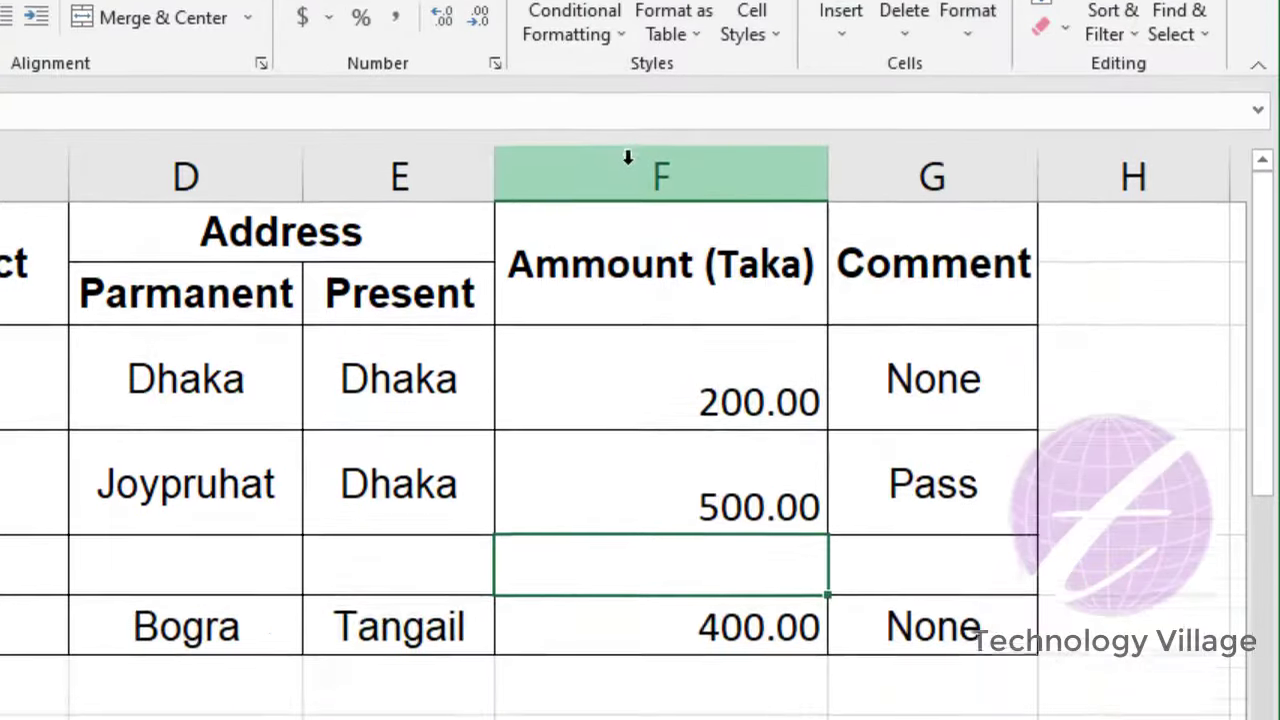
right_click(628, 157)
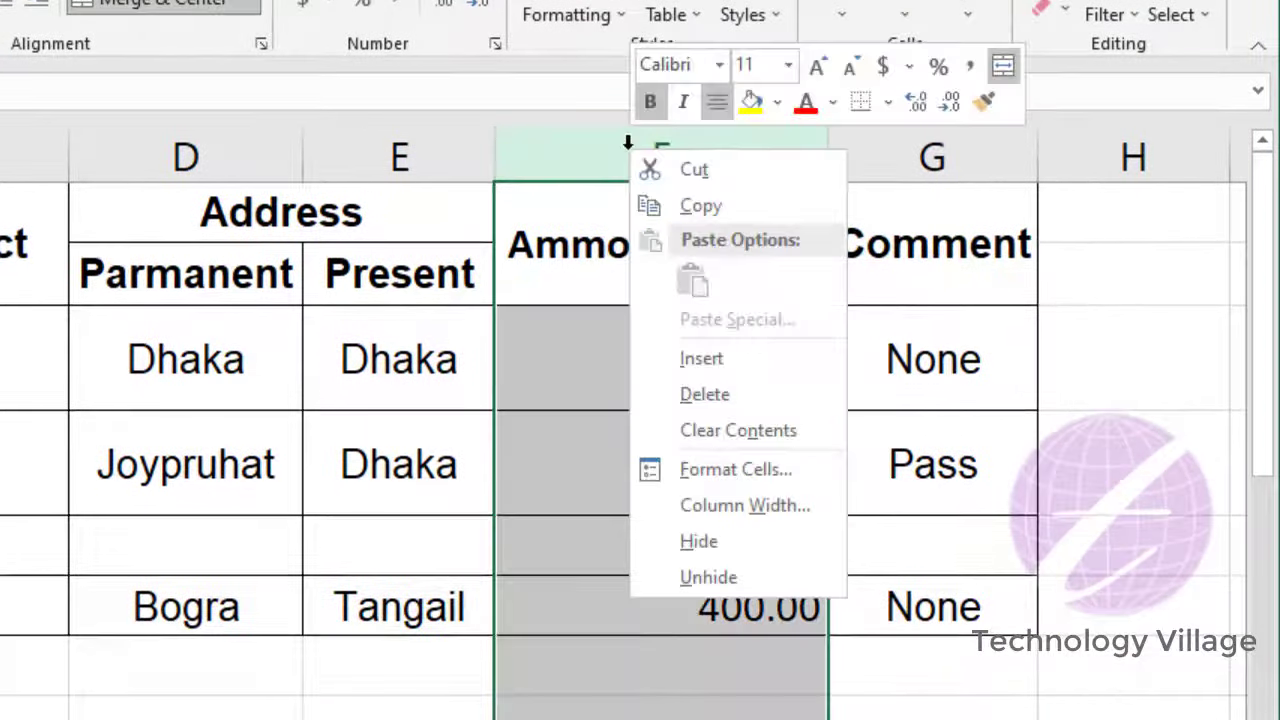
click(716, 542)
Step: Unhide column F from the header context menu, restoring the 200.00, 500.00 and 400.00 amounts
click(485, 152)
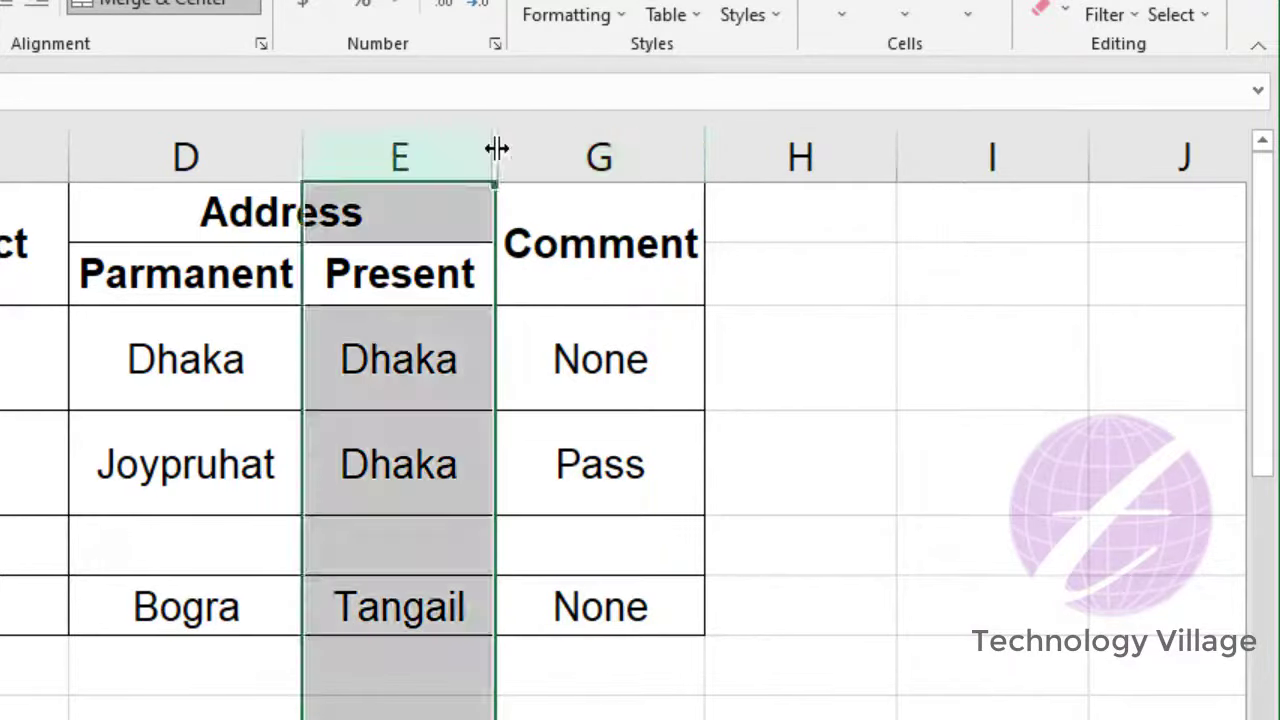
right_click(497, 149)
click(602, 575)
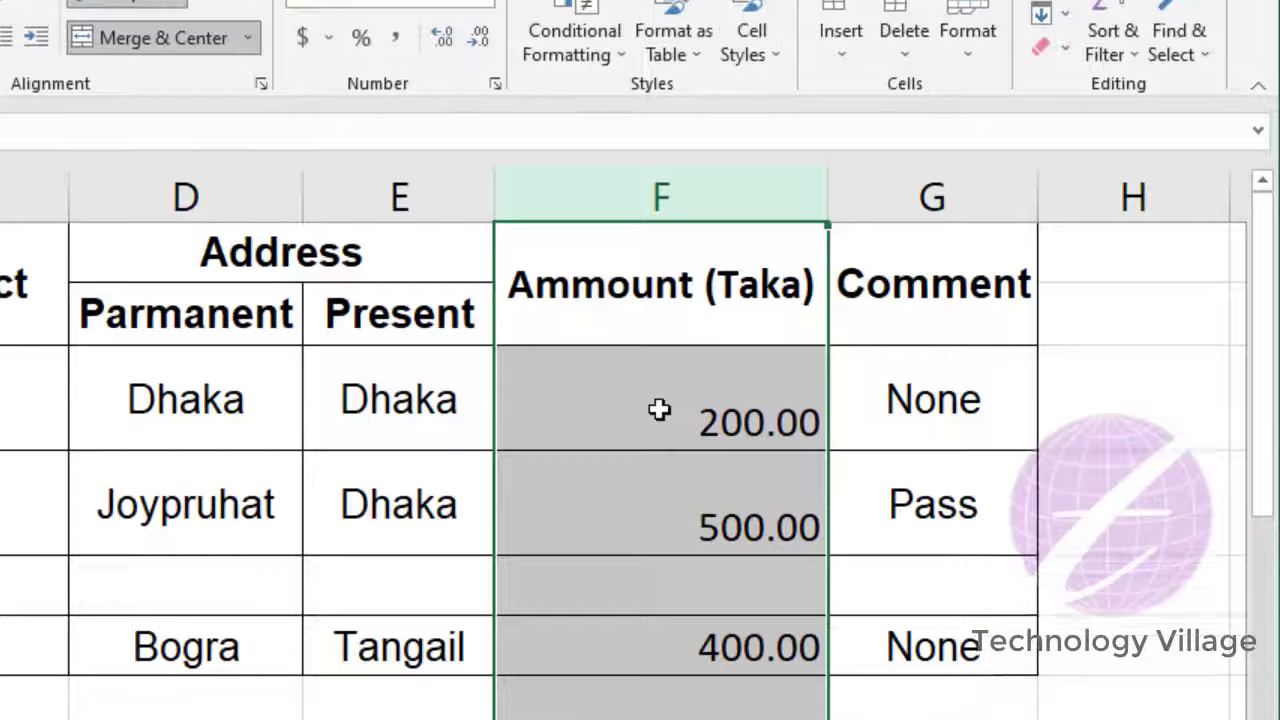
click(659, 370)
click(968, 190)
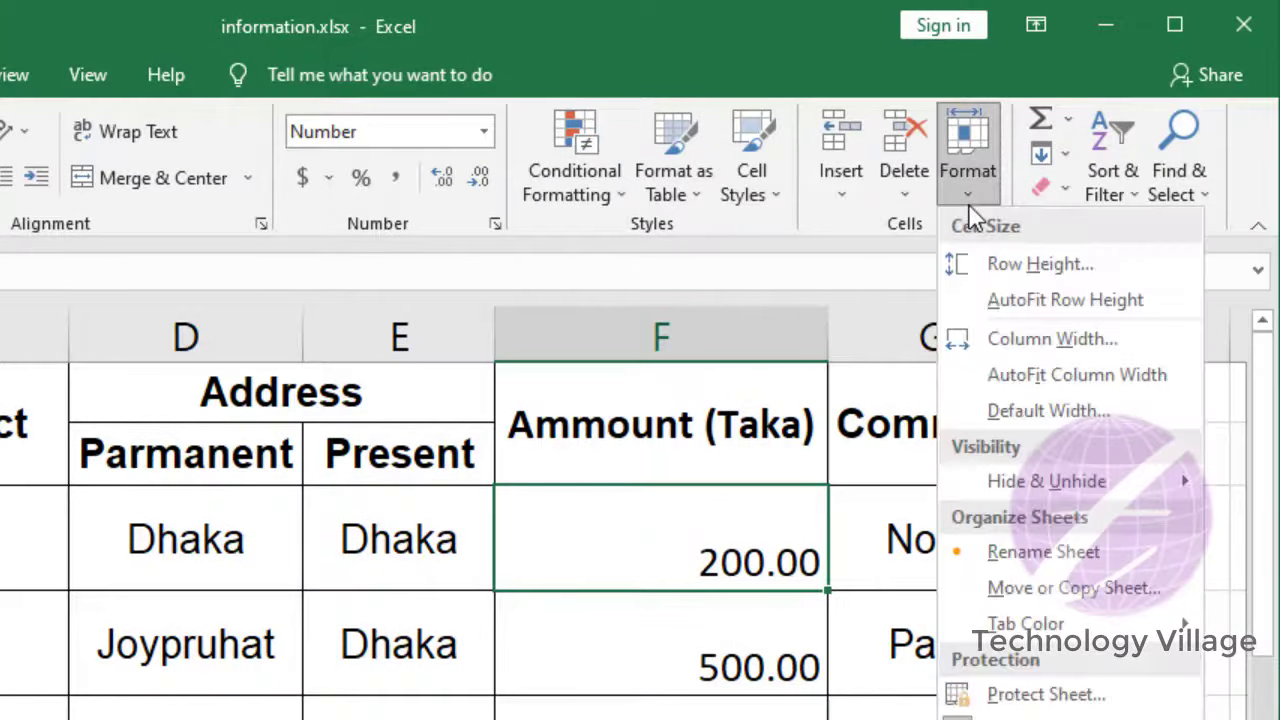
Step: Rename the Sheet2 tab to Info via Format > Rename Sheet
click(1043, 552)
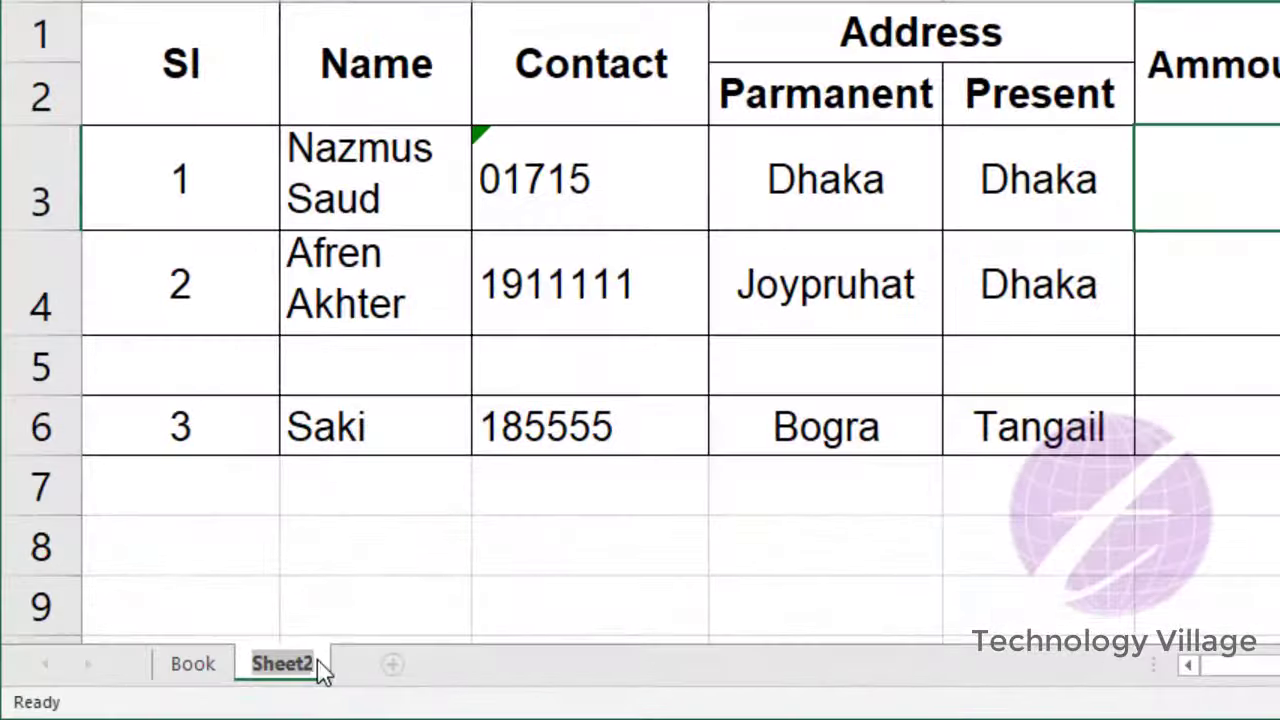
text(Inf)
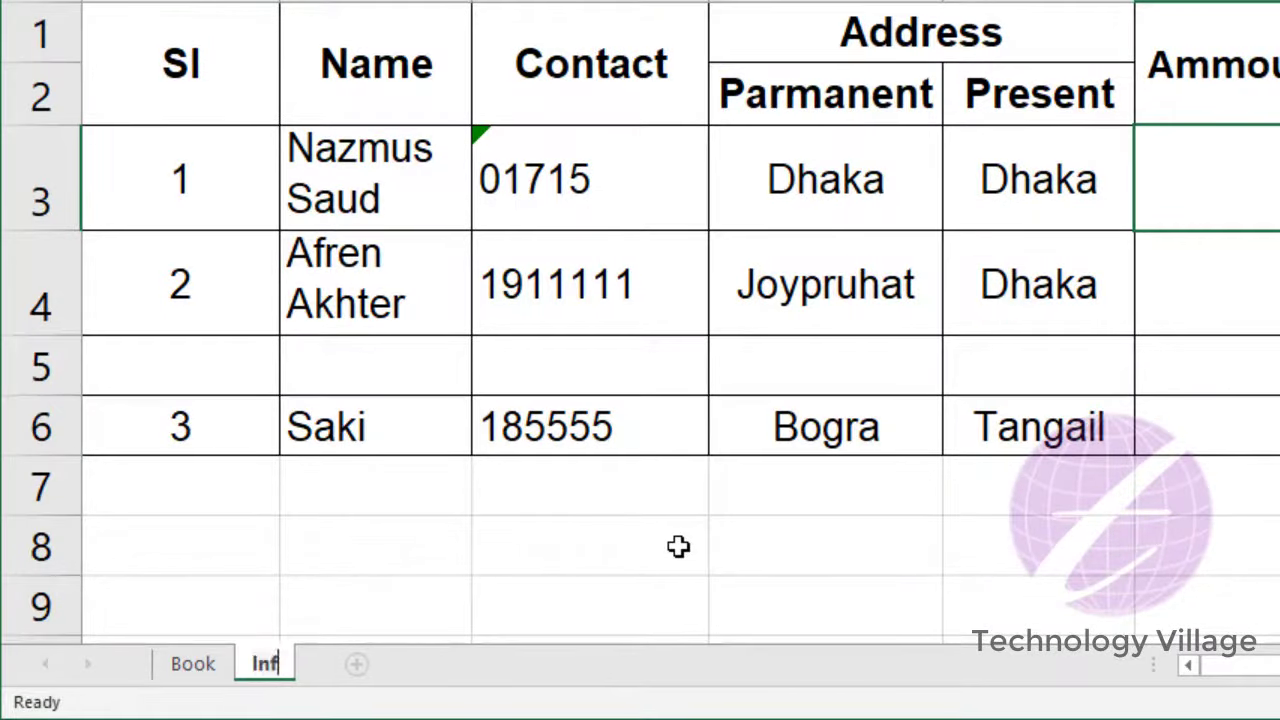
text(o)
key(Return)
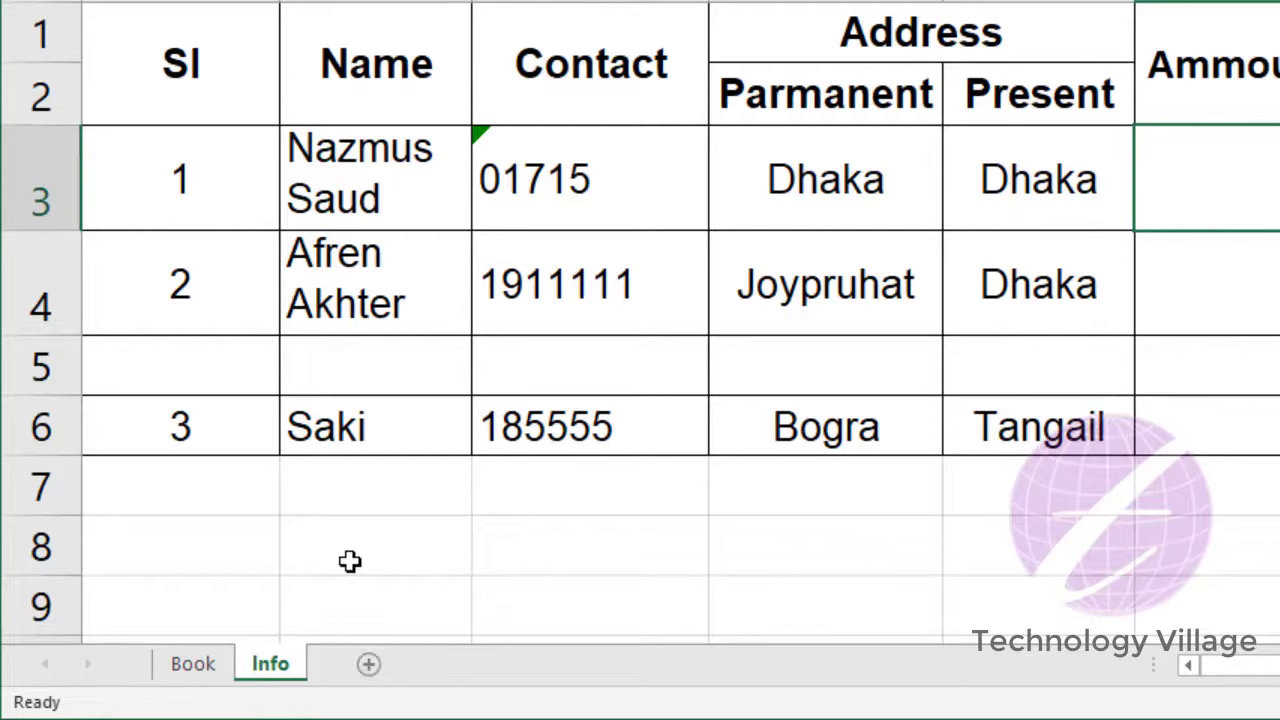
double_click(284, 668)
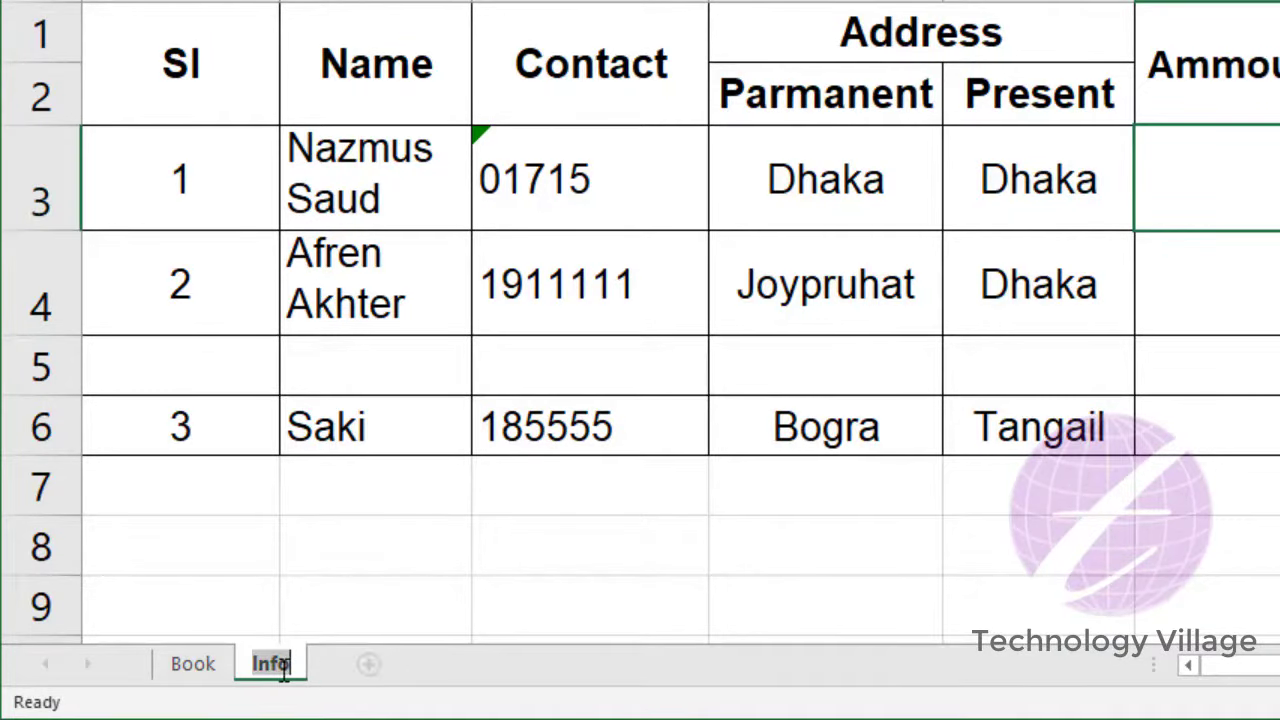
key(Return)
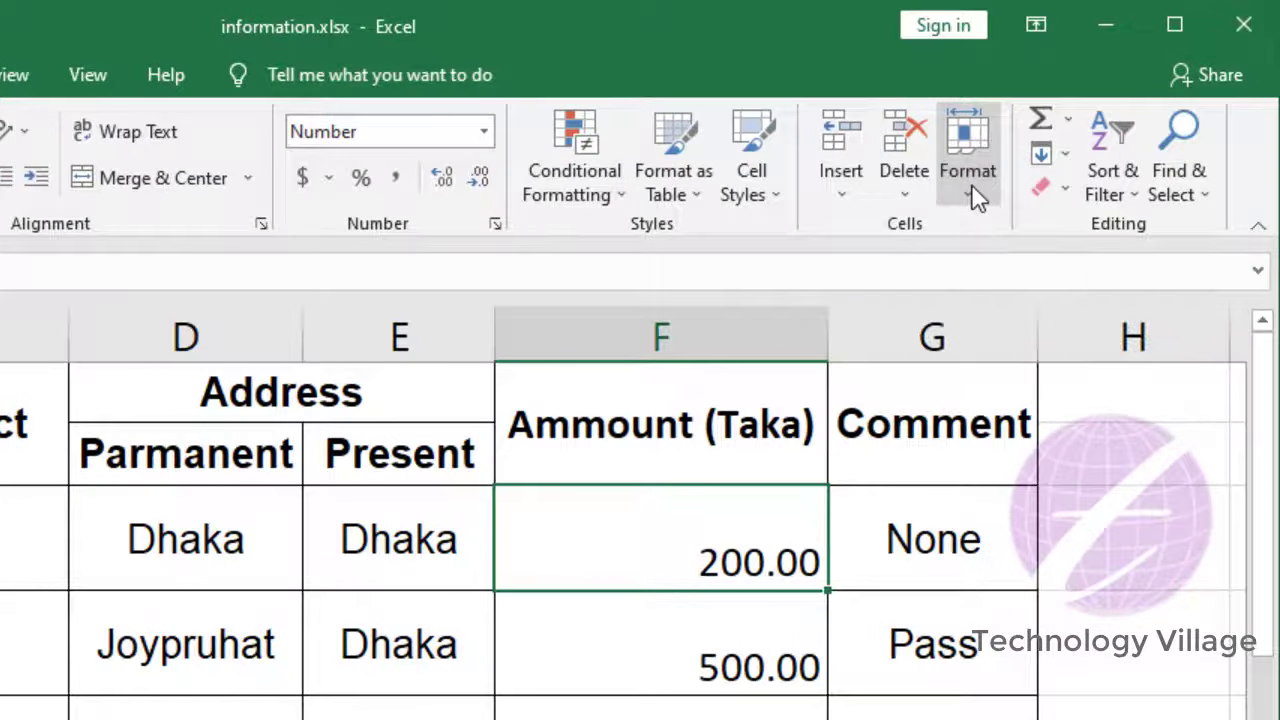
Step: Move the Info sheet in front of Book with Move or Copy Sheet
click(971, 183)
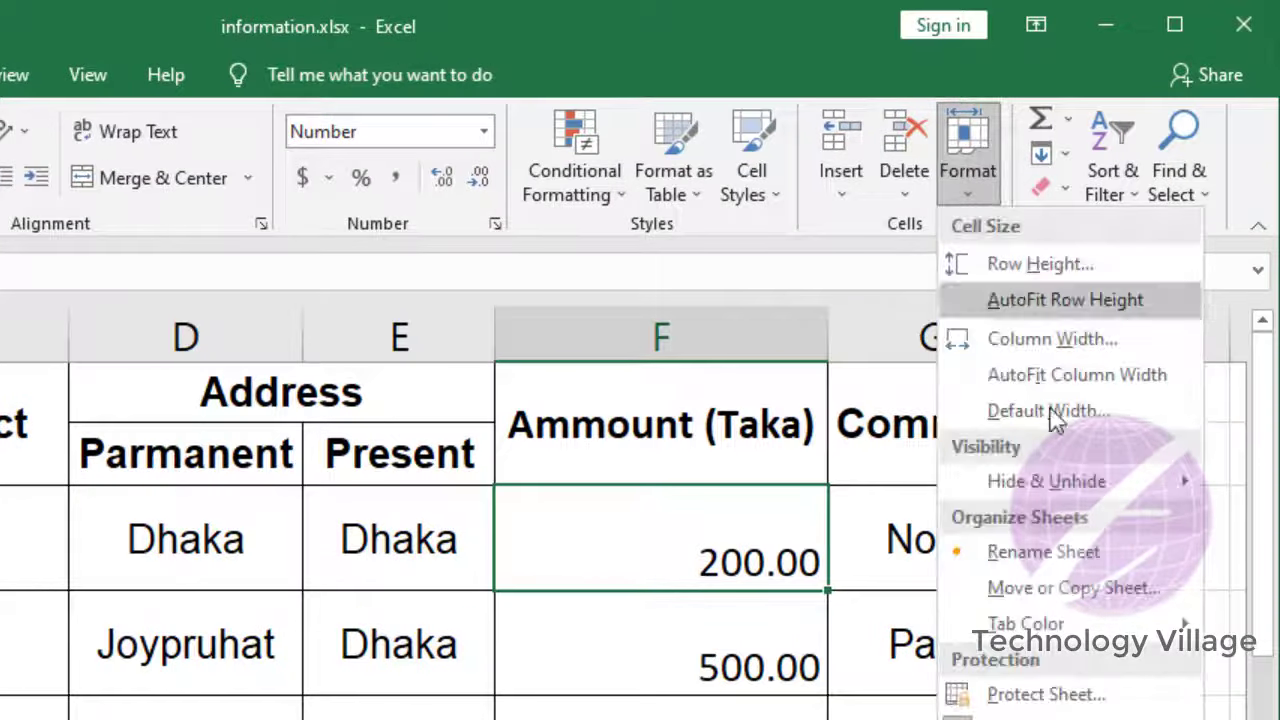
click(1095, 592)
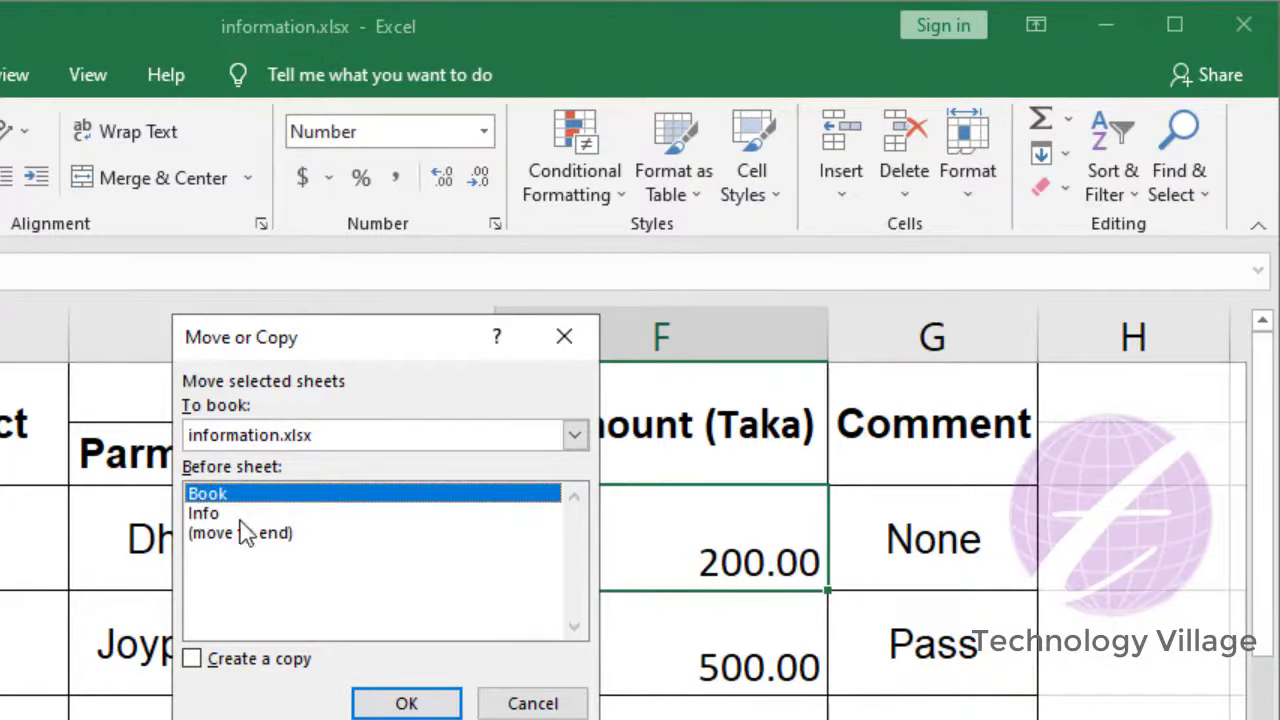
click(398, 697)
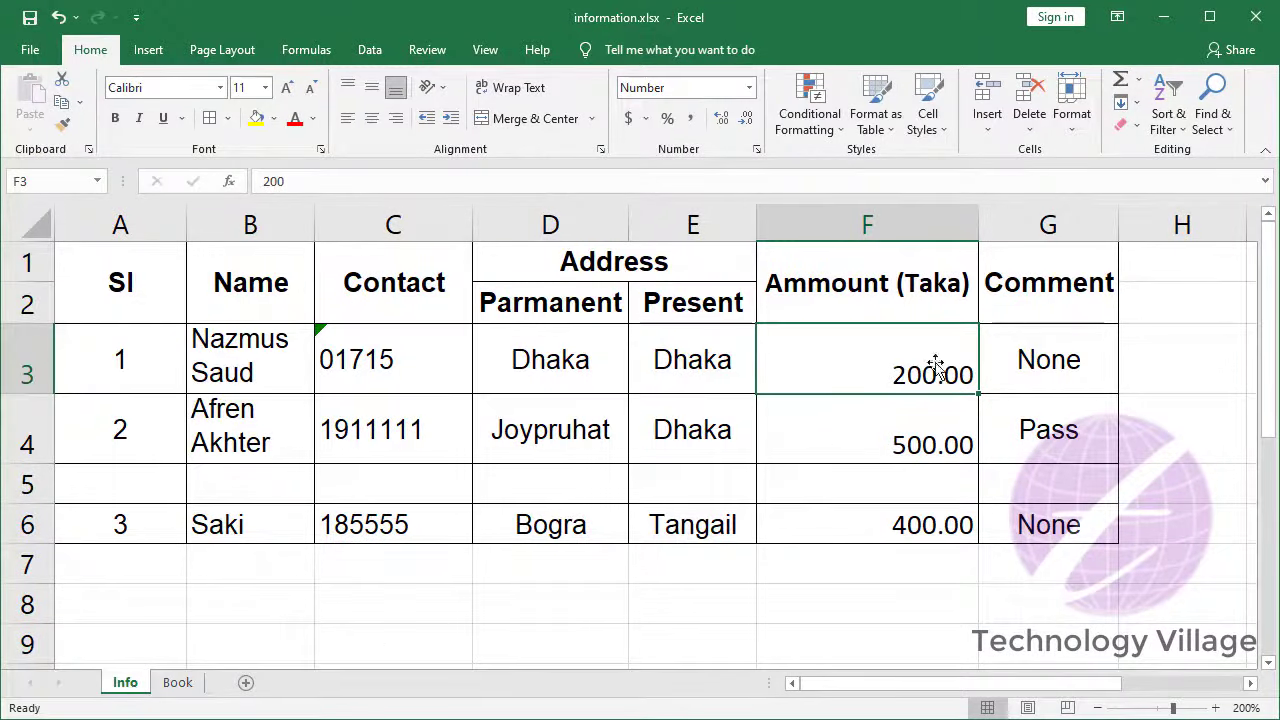
Step: Move Info back to the end, after the Book tab
click(1083, 134)
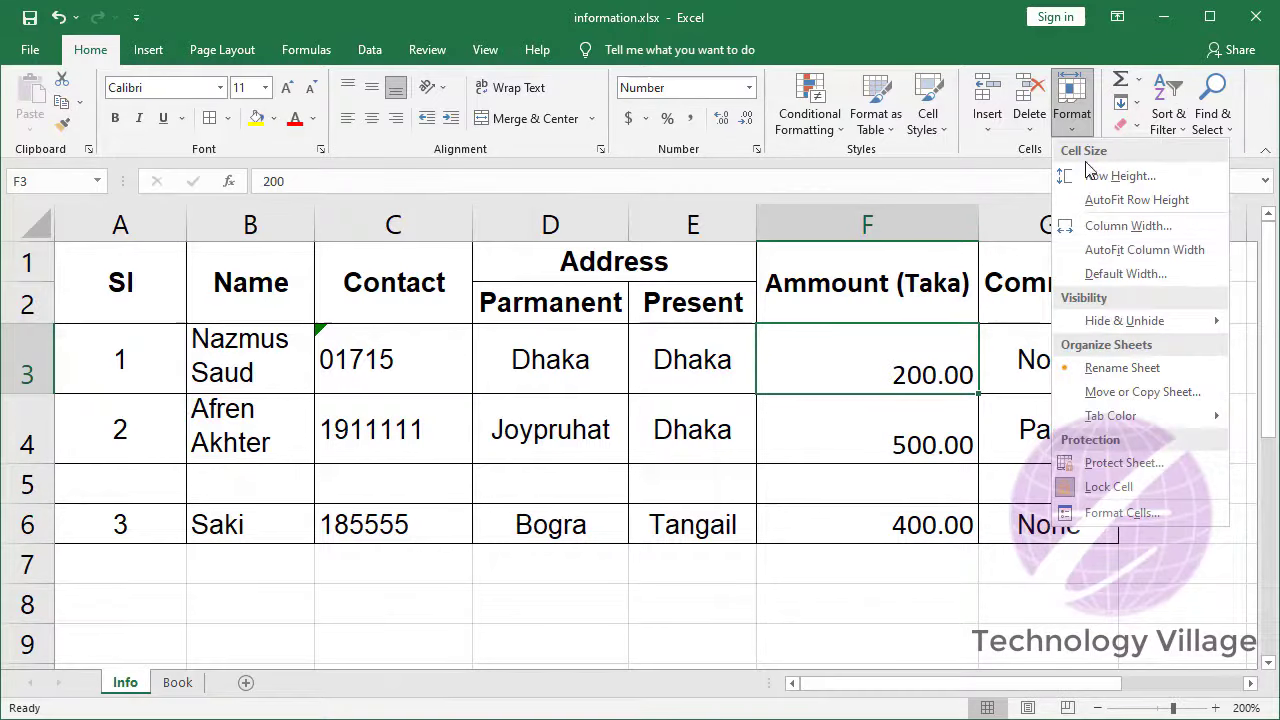
click(1130, 393)
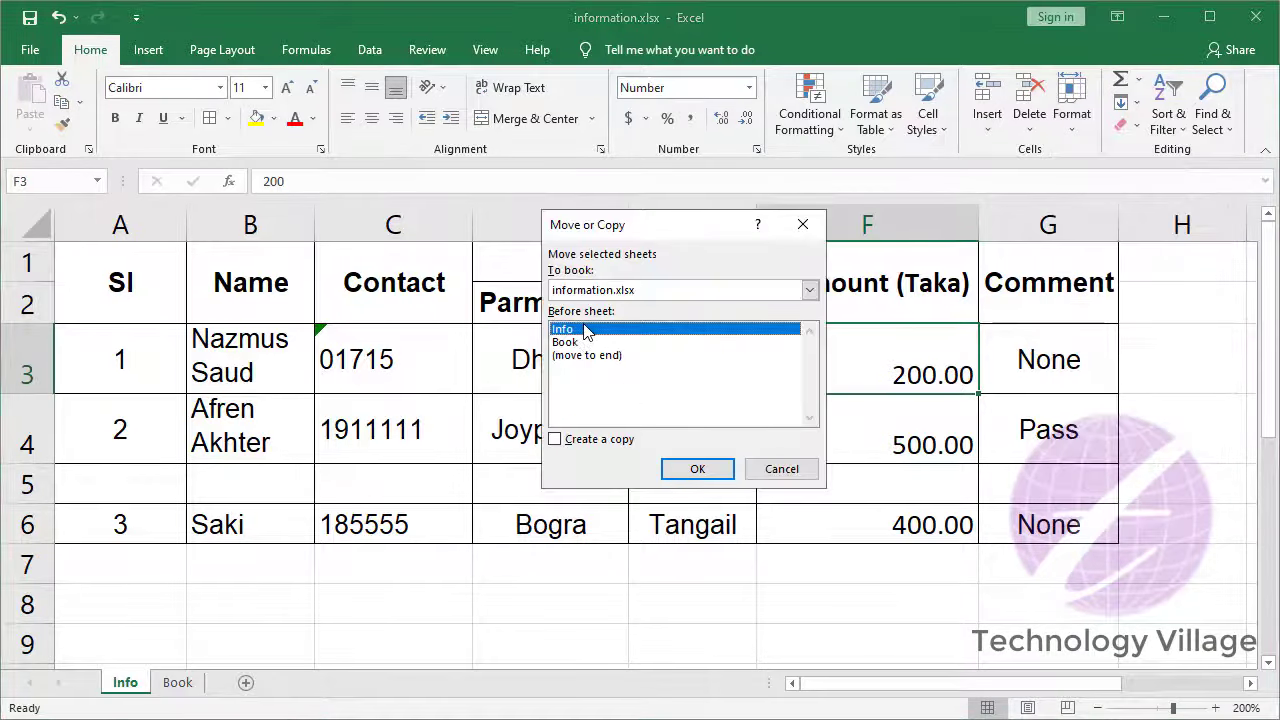
click(588, 358)
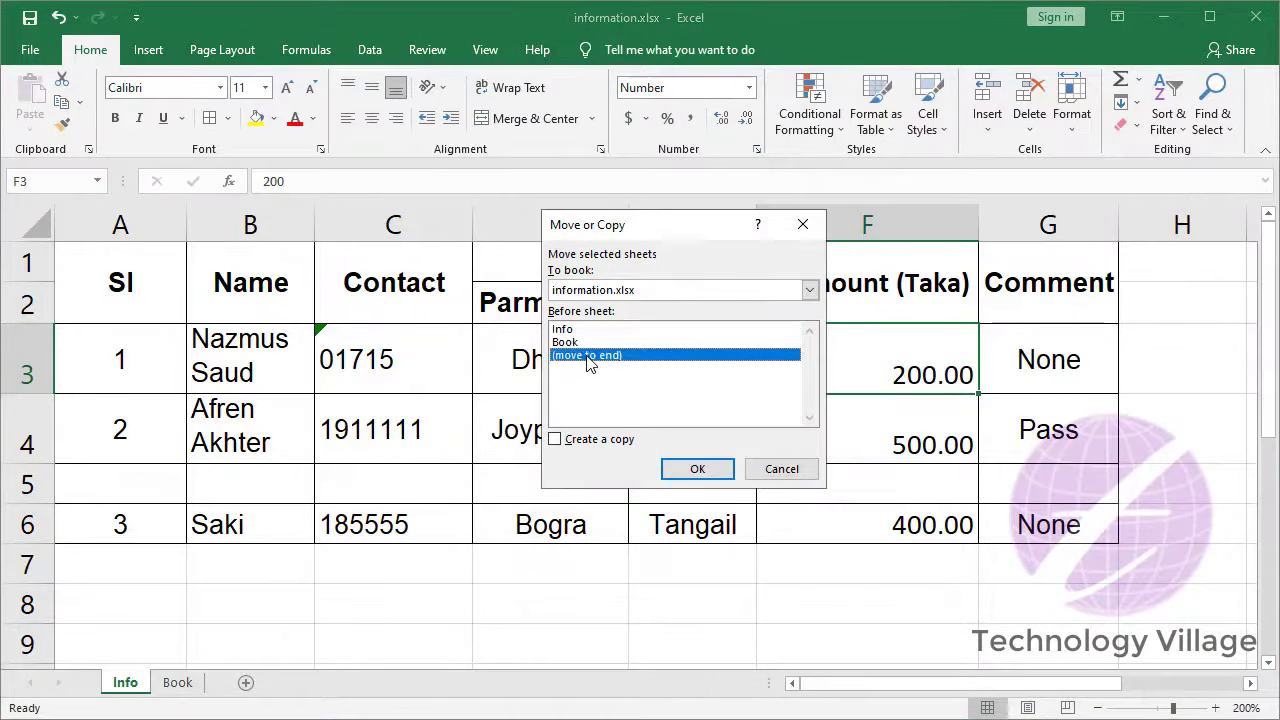
click(695, 471)
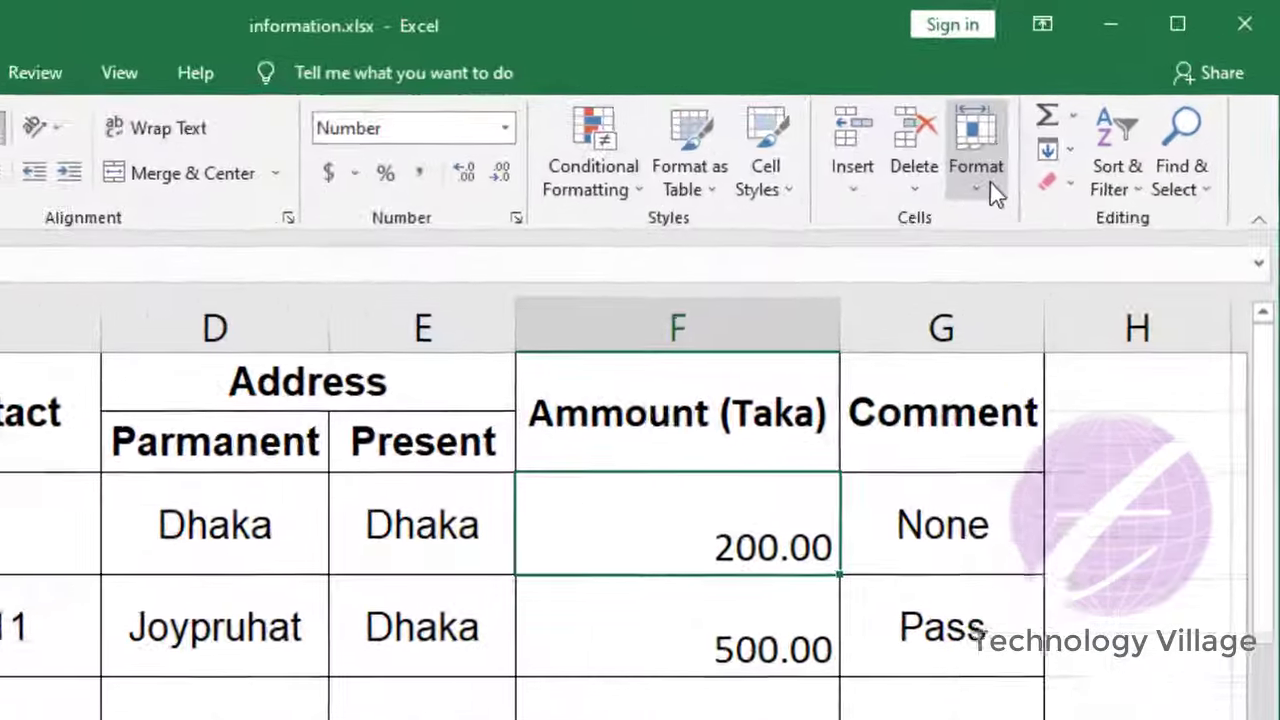
Step: Colour the Info sheet tab red
click(1071, 110)
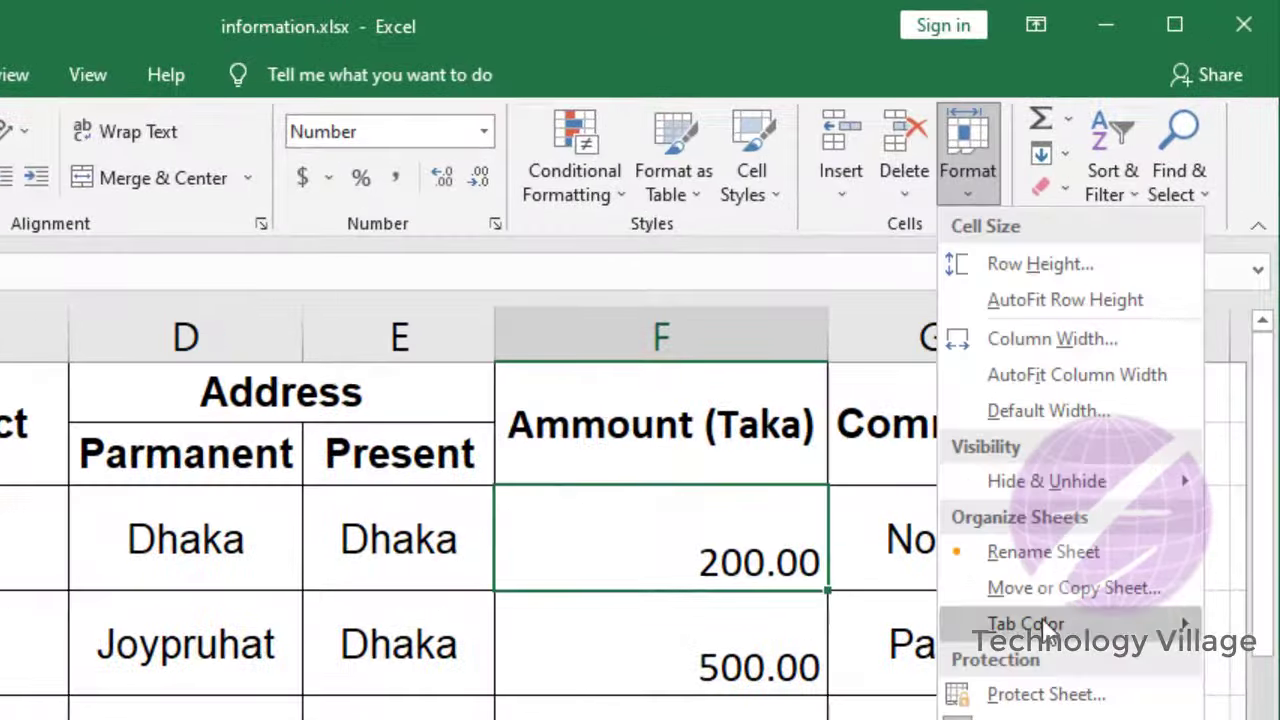
mouse_move(1047, 628)
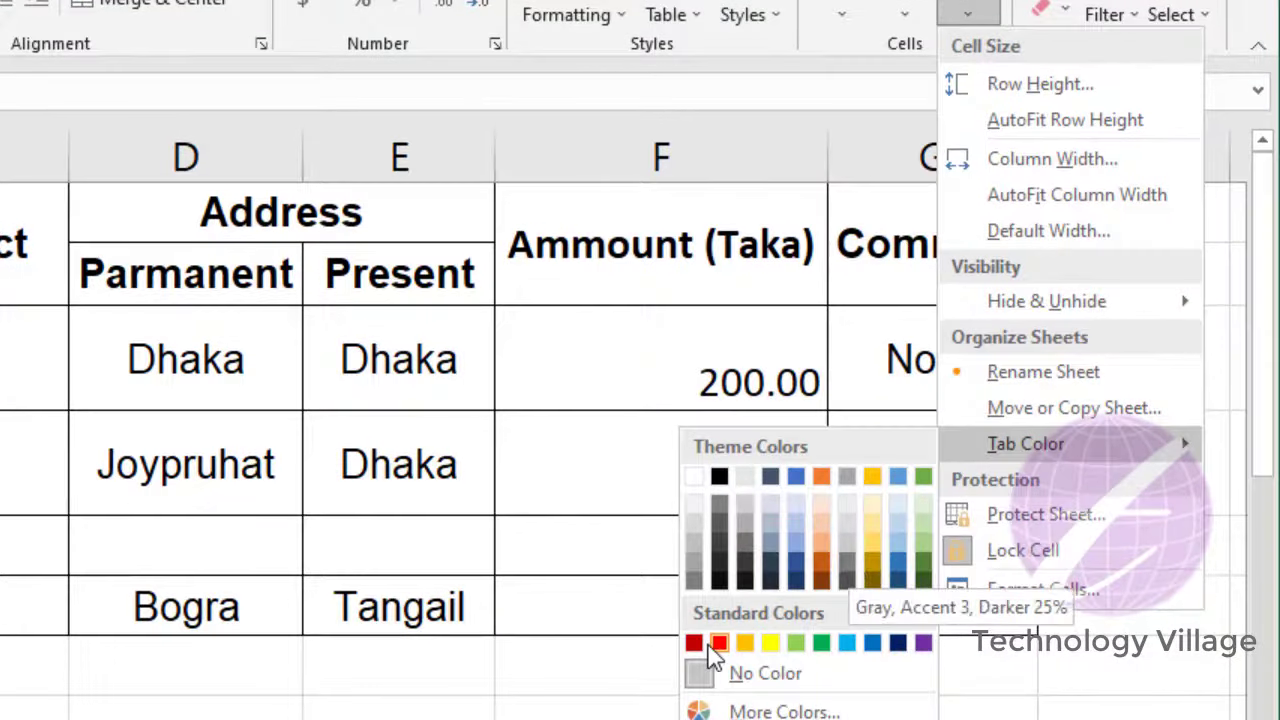
click(717, 643)
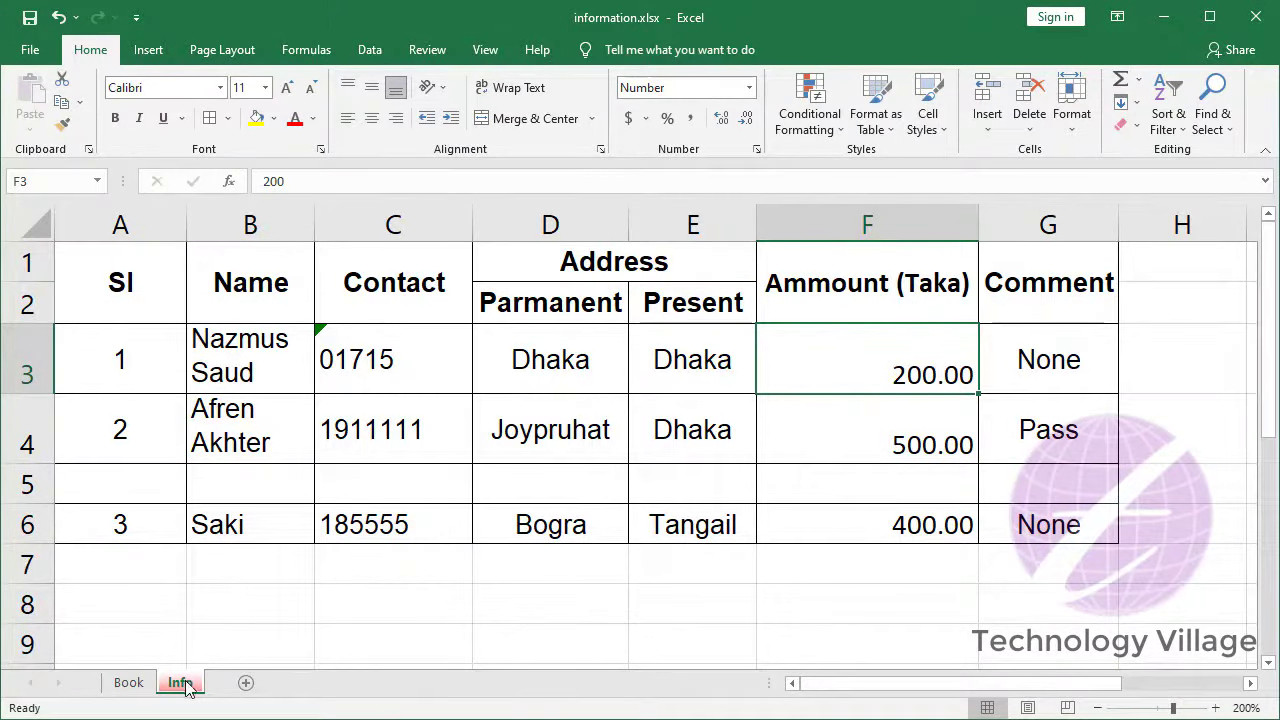
Step: Change the Info tab colour to white, then select the Dhaka cell D3
click(1071, 100)
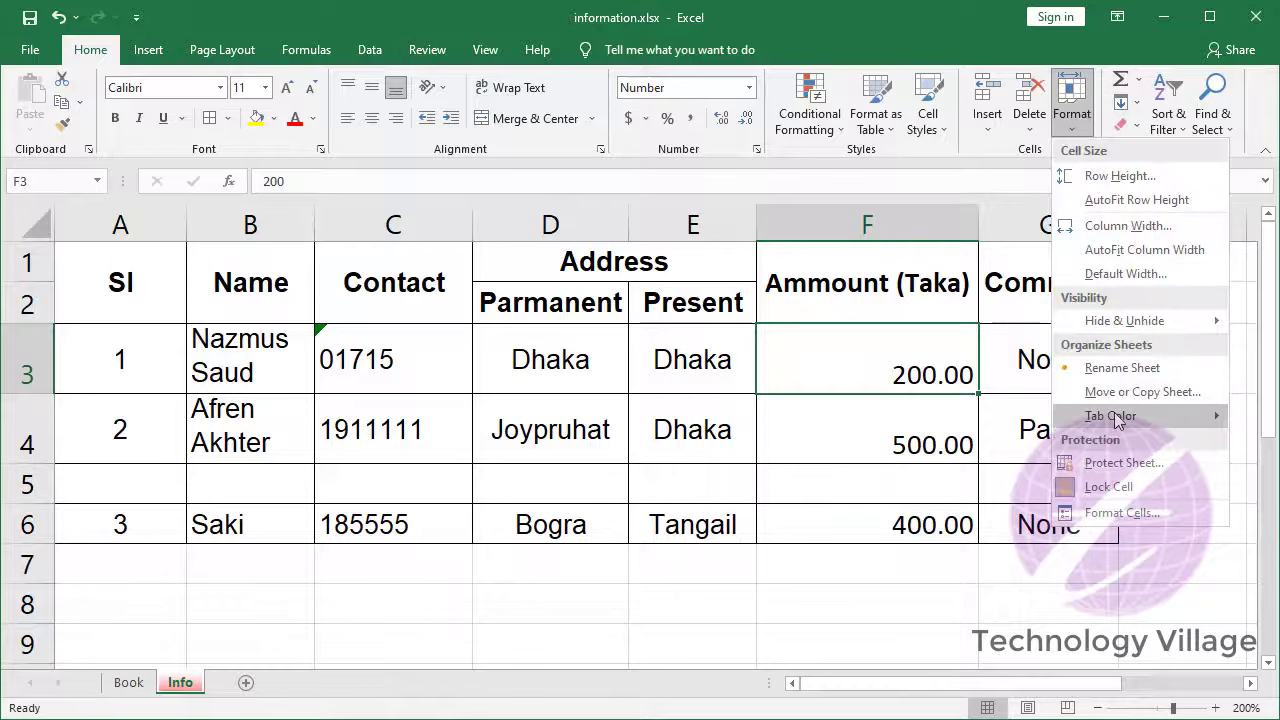
mouse_move(1116, 416)
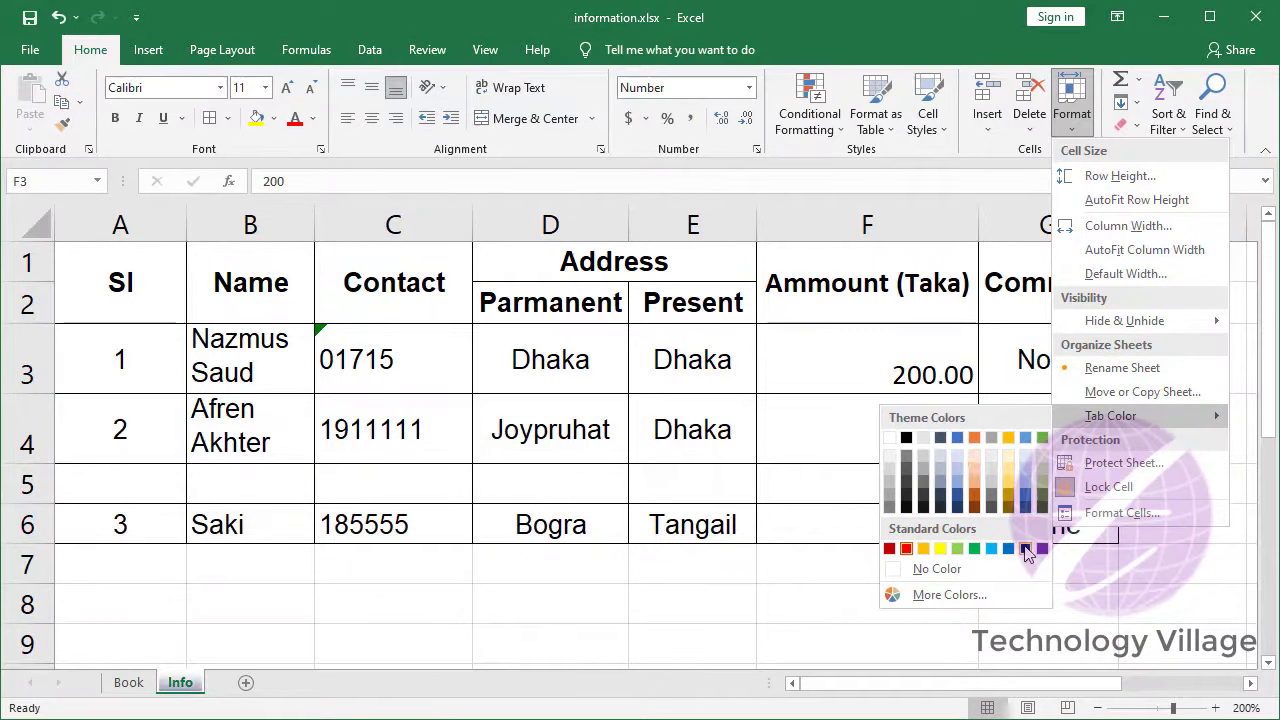
click(890, 438)
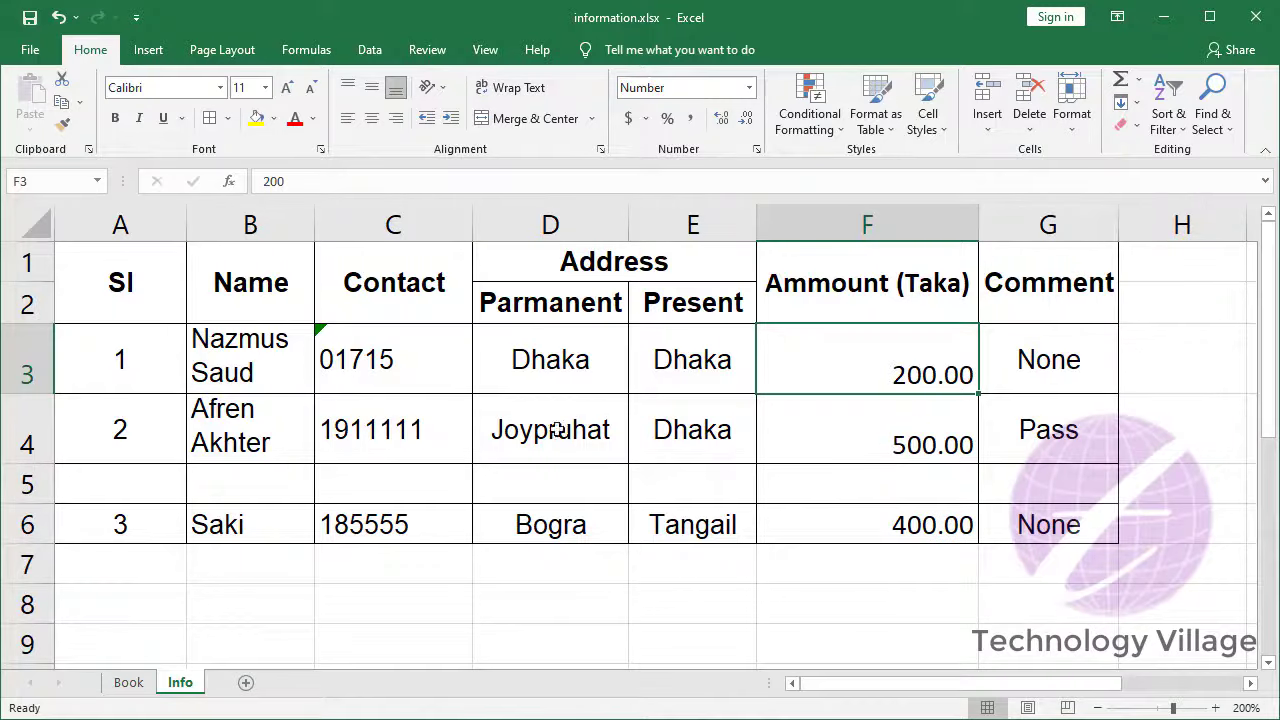
click(556, 375)
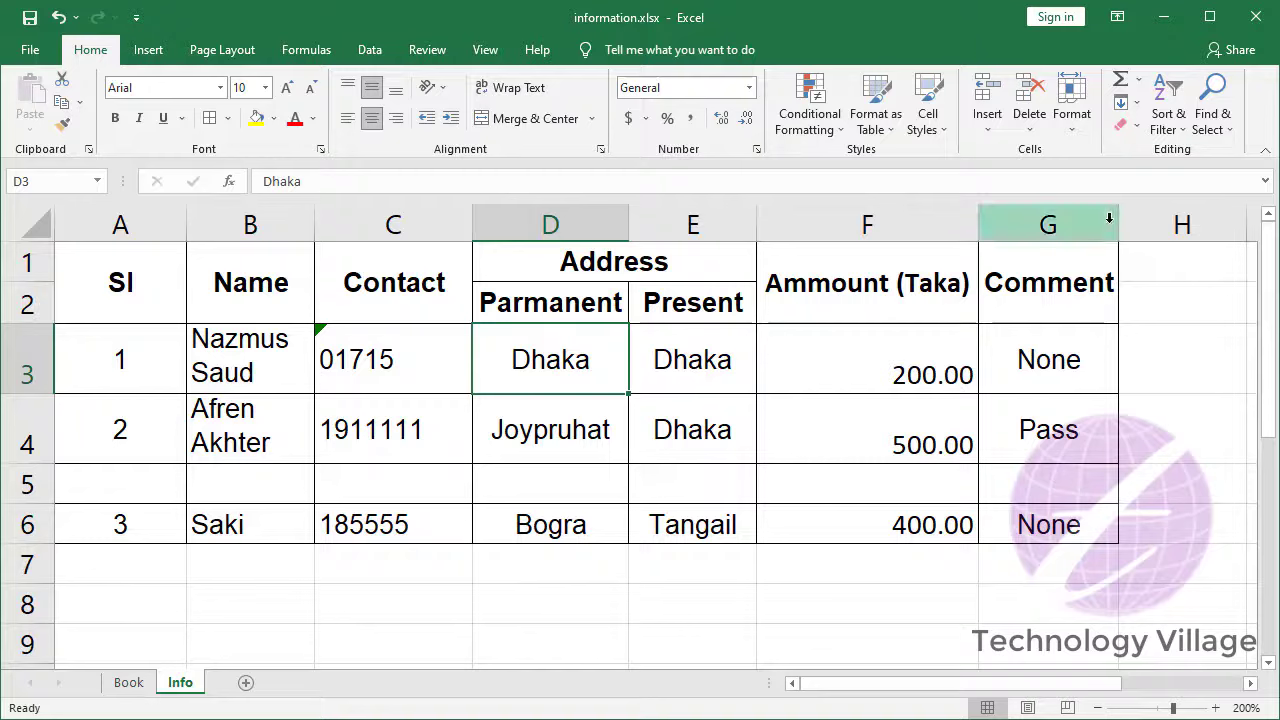
click(1085, 138)
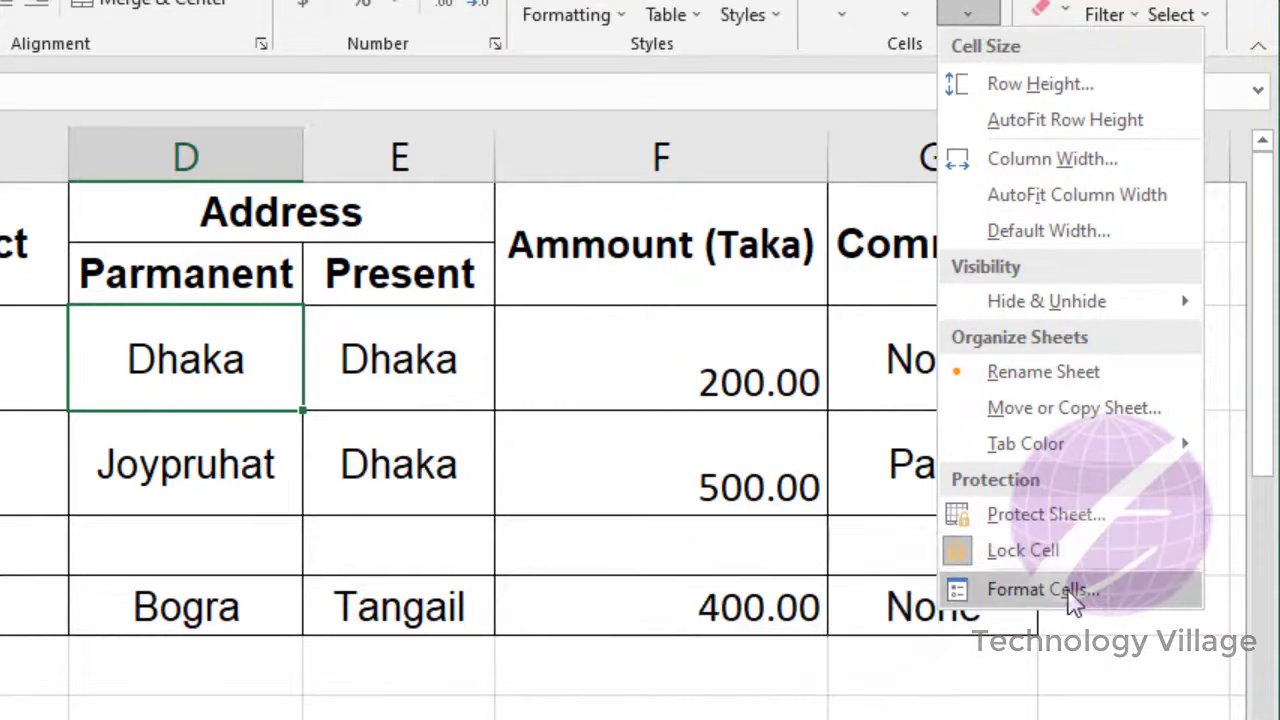
click(1070, 590)
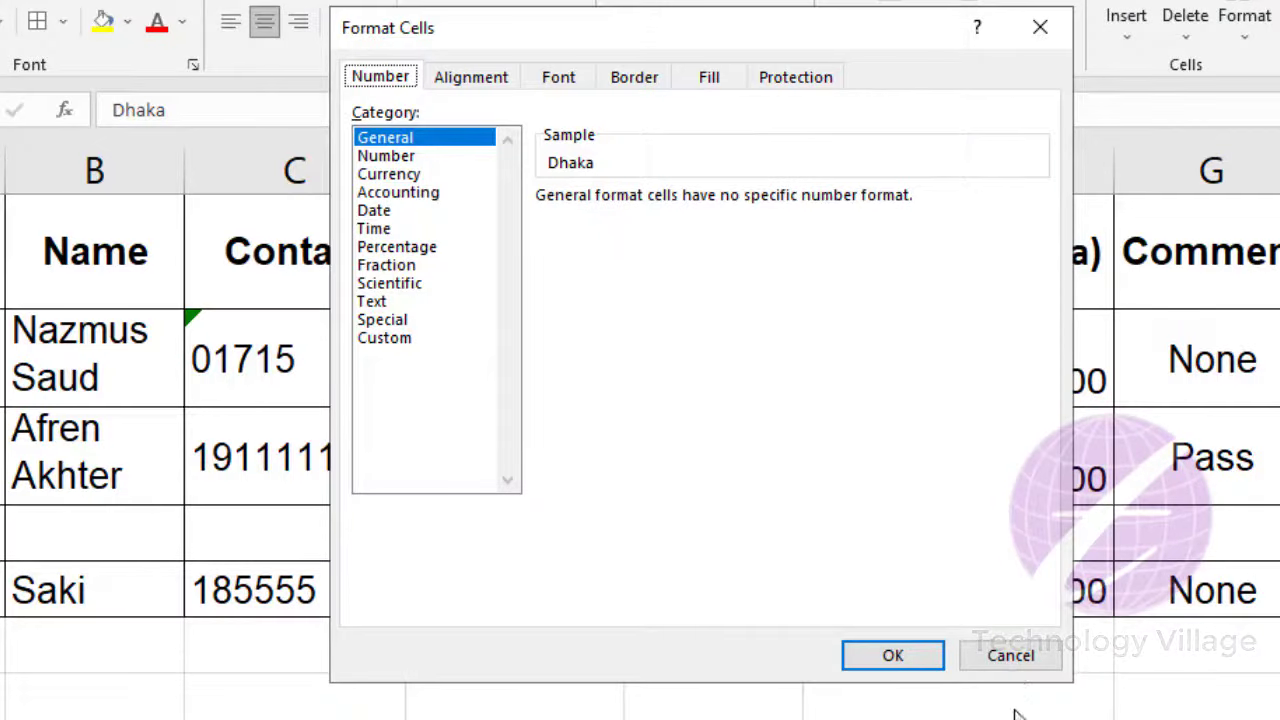
click(1011, 660)
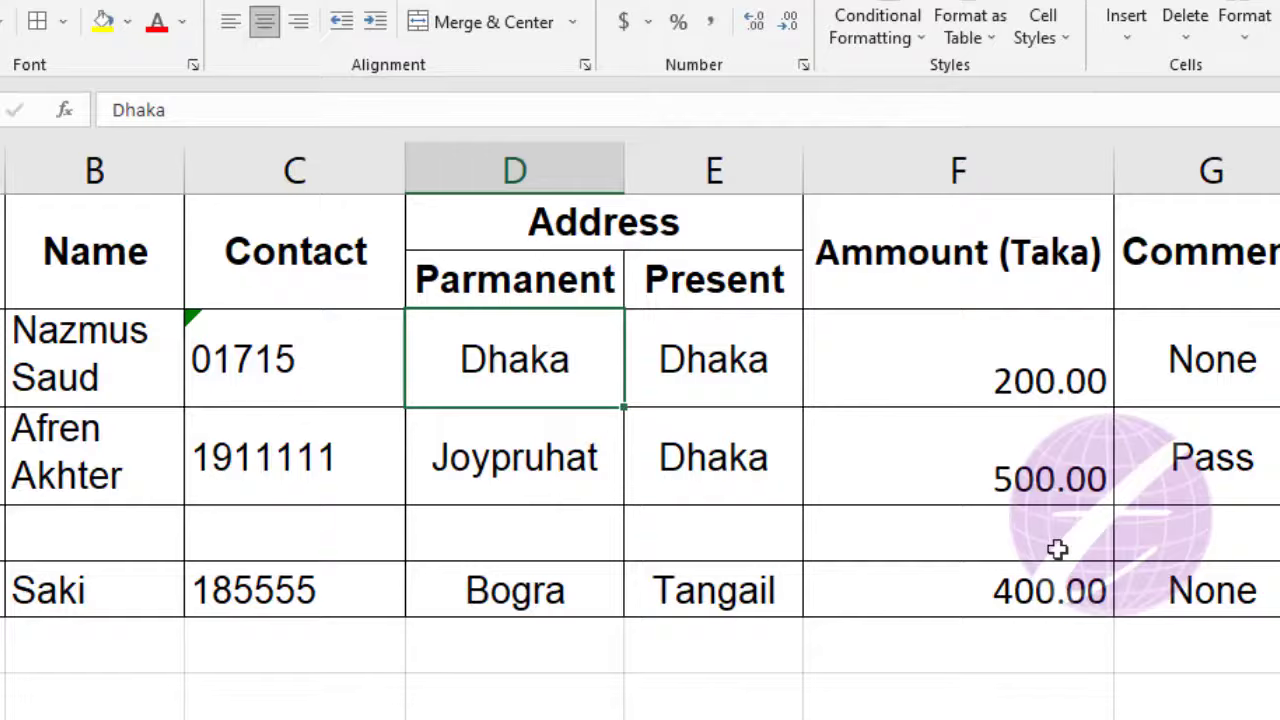